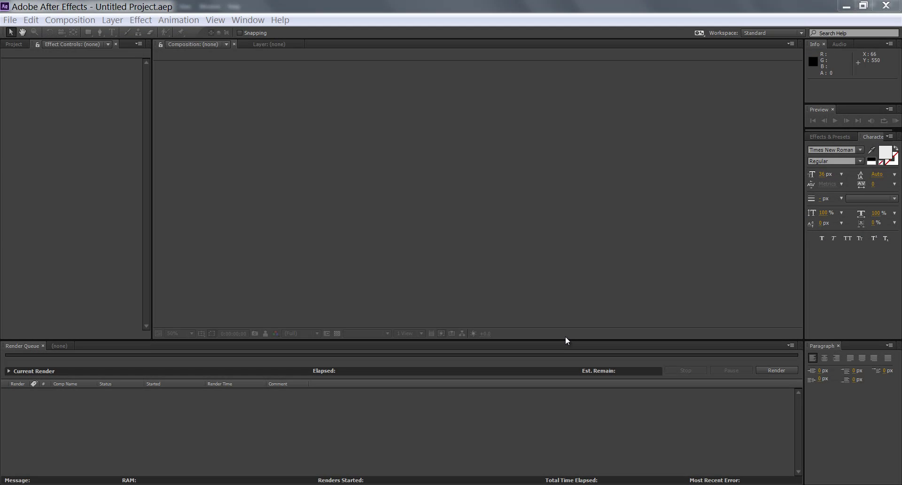
# Import war - Copy.psd as a composition with layer styles merged into footage, open that composition, and enlarge the timeline area.
pyautogui.click(10, 20)
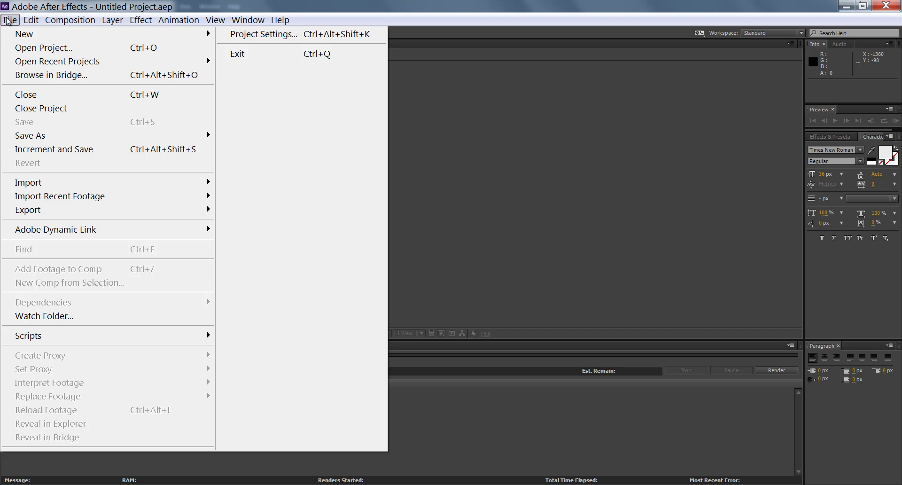
pyautogui.click(94, 182)
pyautogui.click(256, 185)
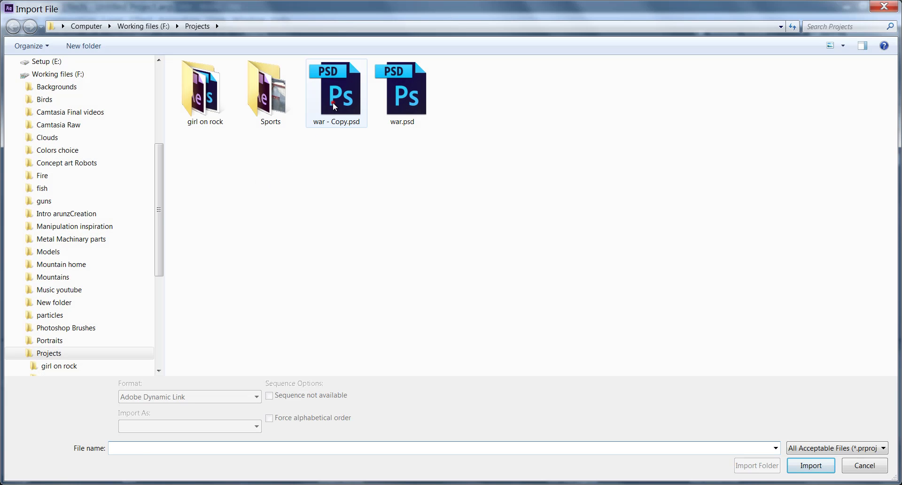
pyautogui.doubleClick(333, 102)
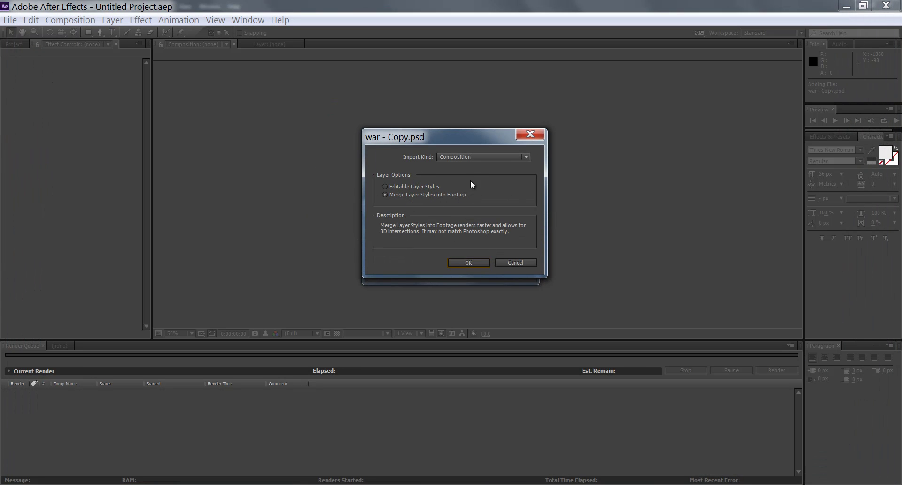
pyautogui.click(476, 262)
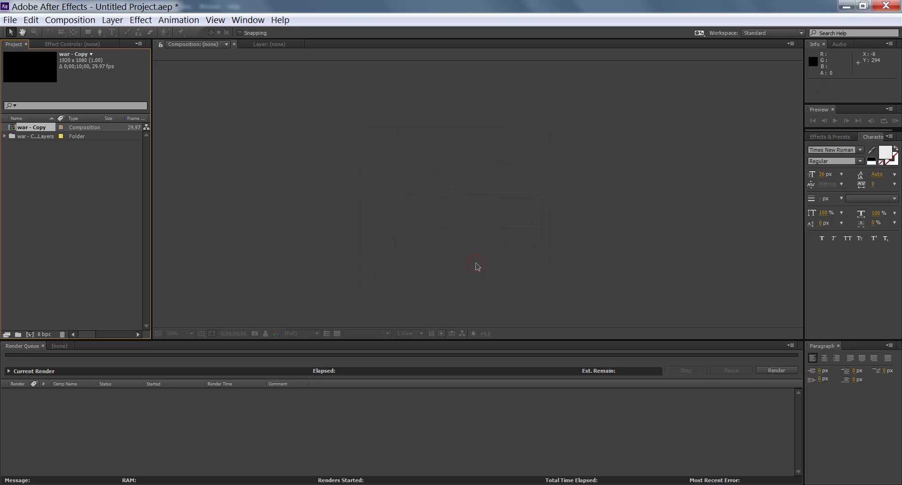
pyautogui.doubleClick(30, 128)
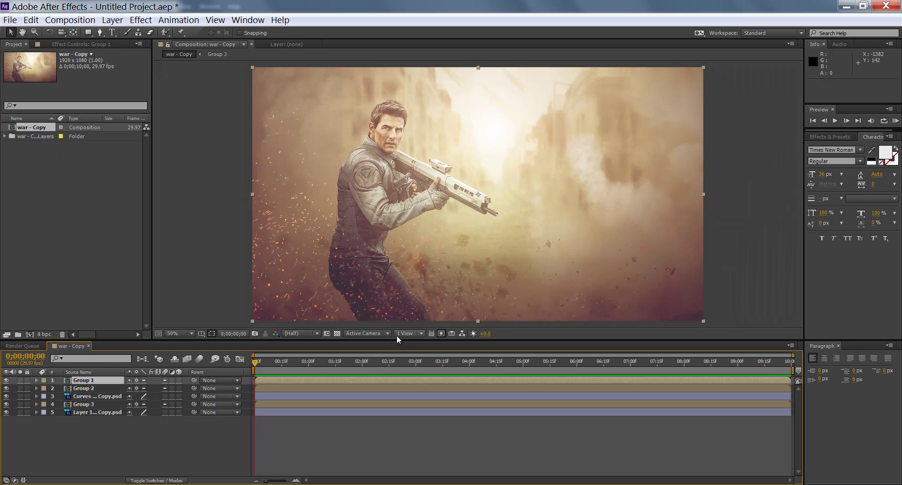
pyautogui.moveTo(401, 339); pyautogui.dragTo(401, 282)
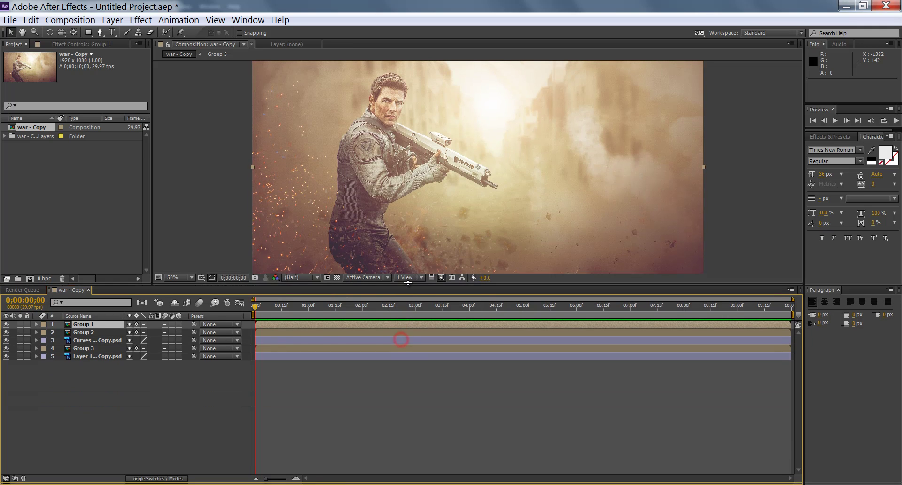
# Toggle the visibility of the Group 1 and Group 2 layers to examine what each contributes to the image.
pyautogui.click(6, 324)
pyautogui.click(7, 324)
pyautogui.click(6, 323)
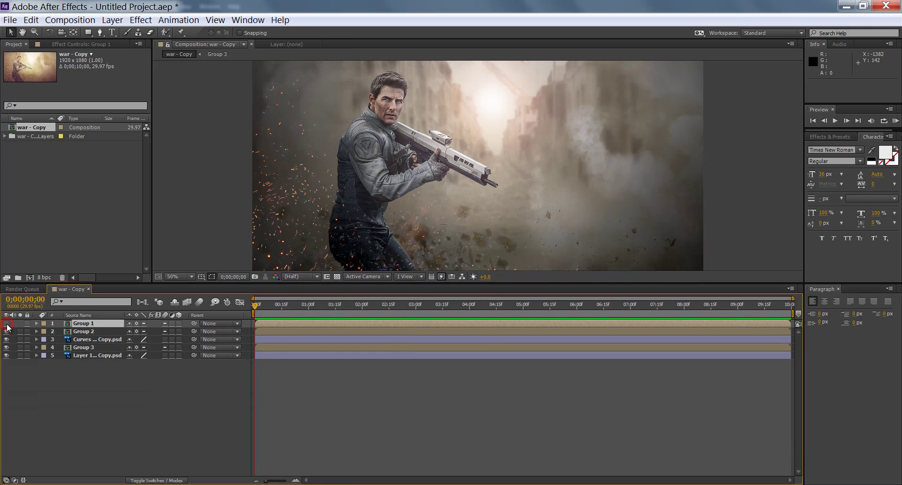
pyautogui.click(6, 331)
pyautogui.click(7, 332)
pyautogui.click(6, 331)
pyautogui.click(6, 332)
pyautogui.click(6, 323)
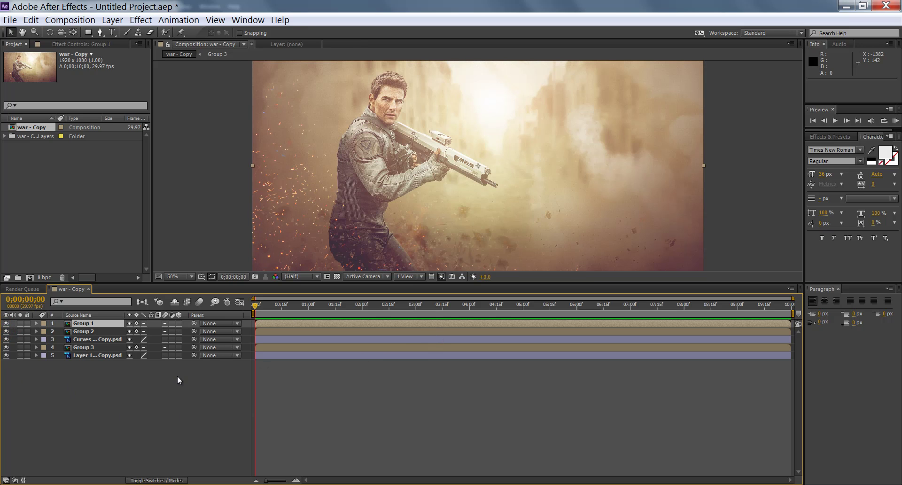
# Turn all five layers of the war - Copy composition into 3D layers.
pyautogui.click(179, 324)
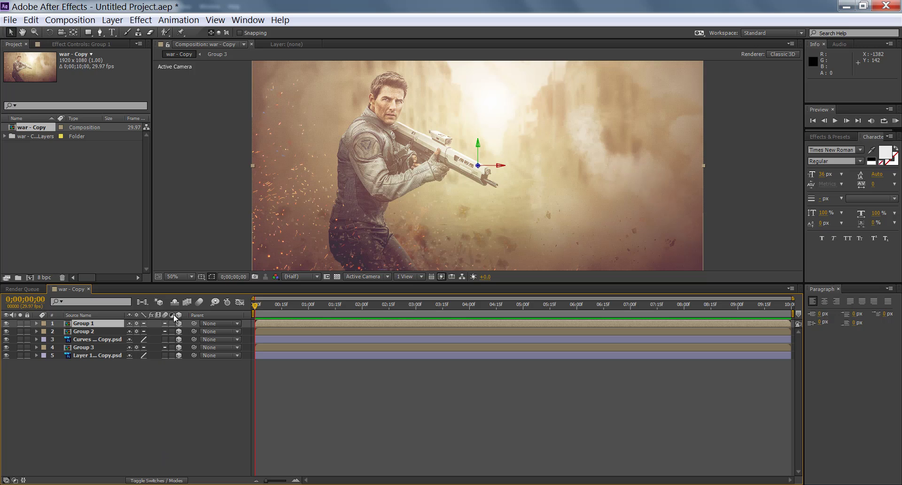
pyautogui.click(170, 481)
pyautogui.click(170, 480)
pyautogui.moveTo(179, 323); pyautogui.dragTo(181, 363)
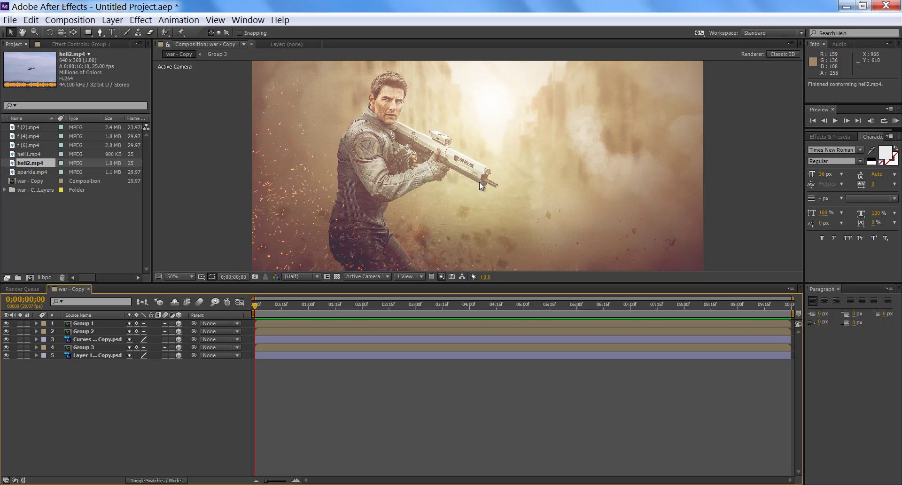
# Open the heli1.mp4 footage and play a few seconds of it to check the helicopter clip.
pyautogui.click(29, 154)
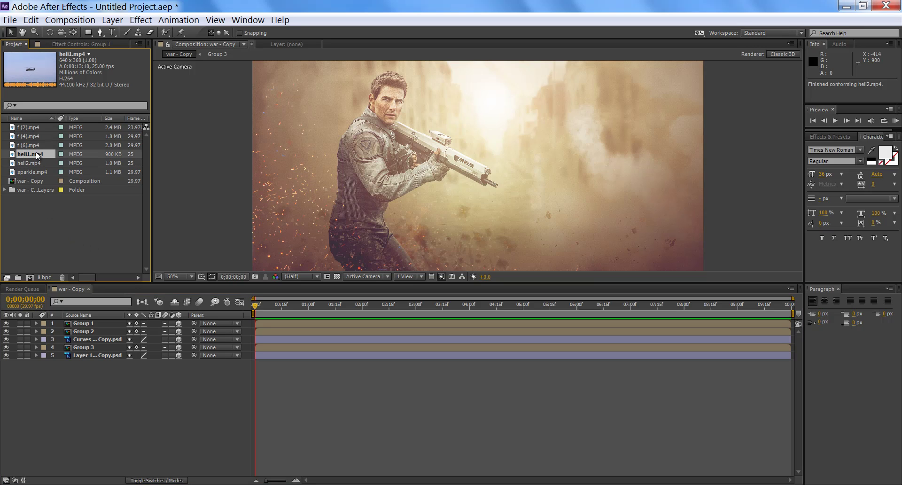
pyautogui.doubleClick(36, 155)
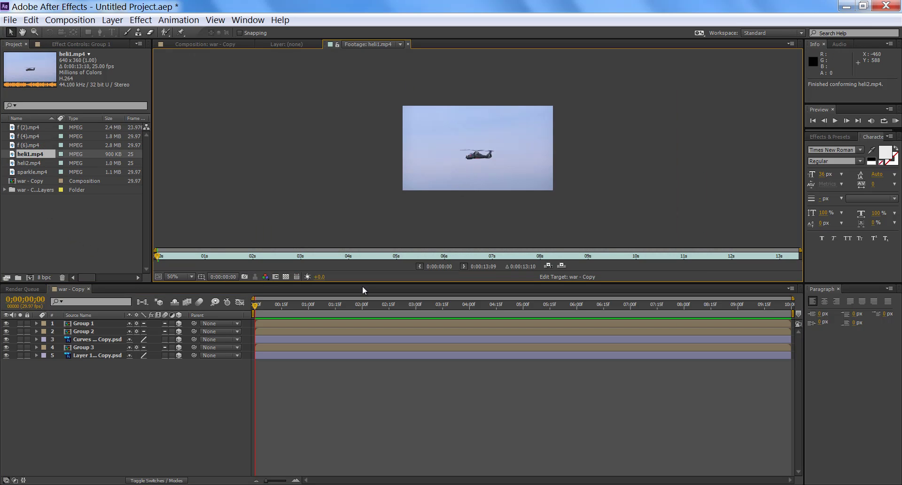
pyautogui.click(835, 120)
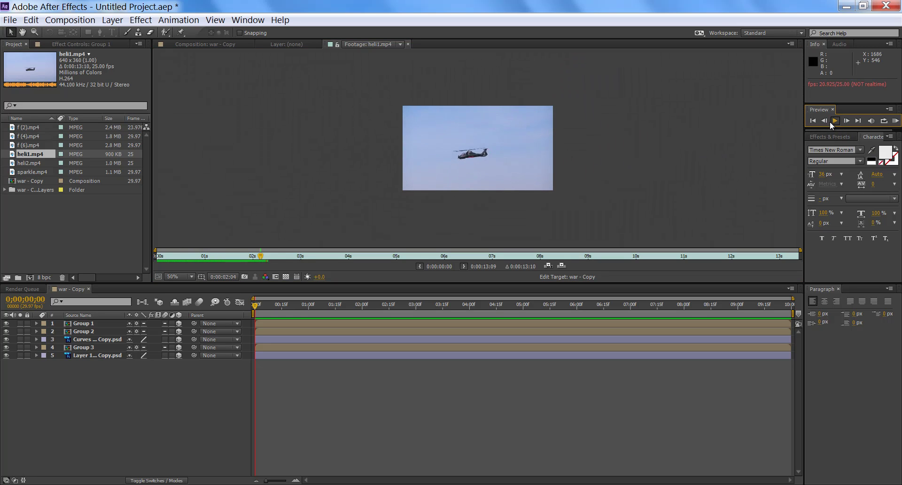
pyautogui.click(835, 121)
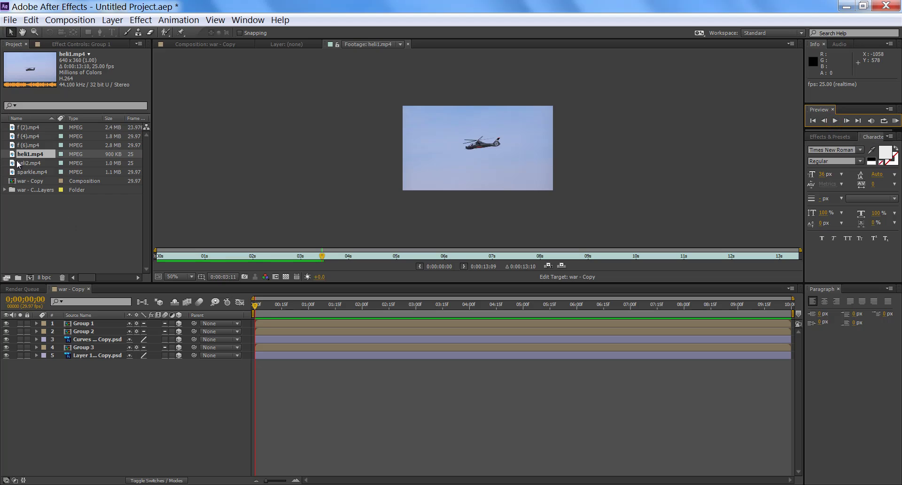
# Add heli1.mp4 above Group 1 in the war - Copy composition and set its blending mode to Multiply.
pyautogui.moveTo(29, 158); pyautogui.dragTo(73, 325)
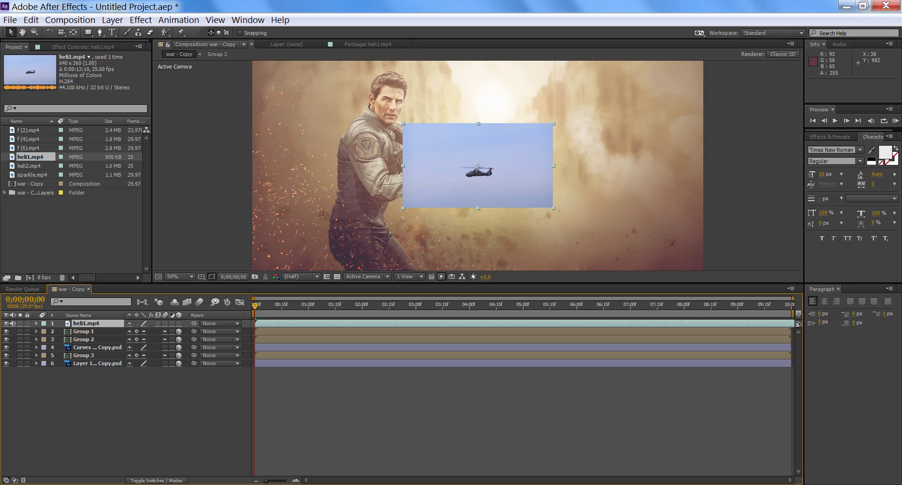
pyautogui.click(164, 482)
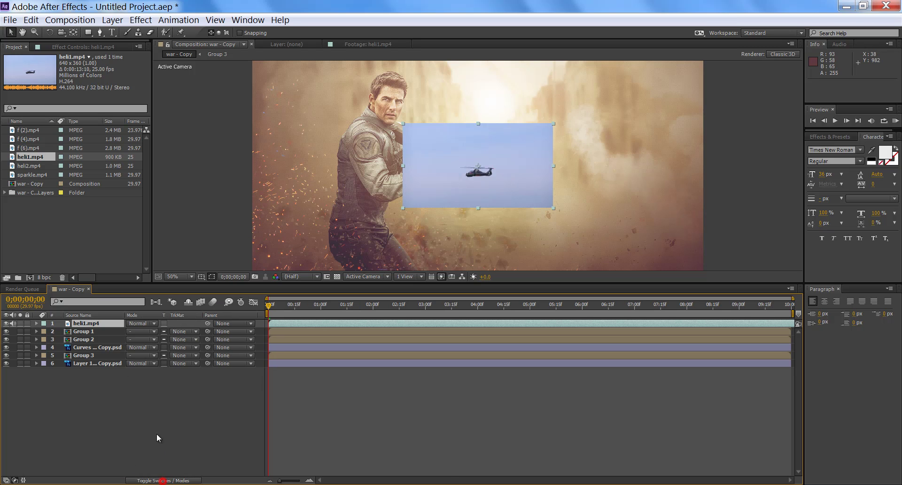
pyautogui.click(150, 323)
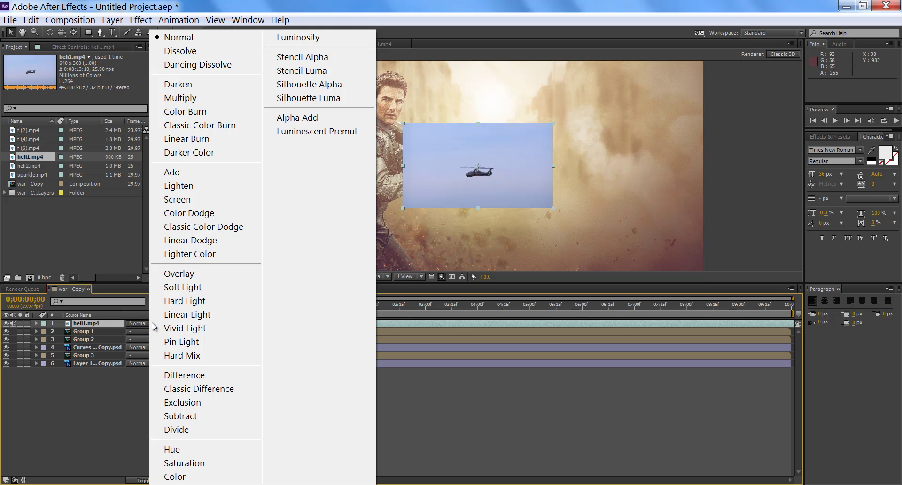
pyautogui.click(179, 98)
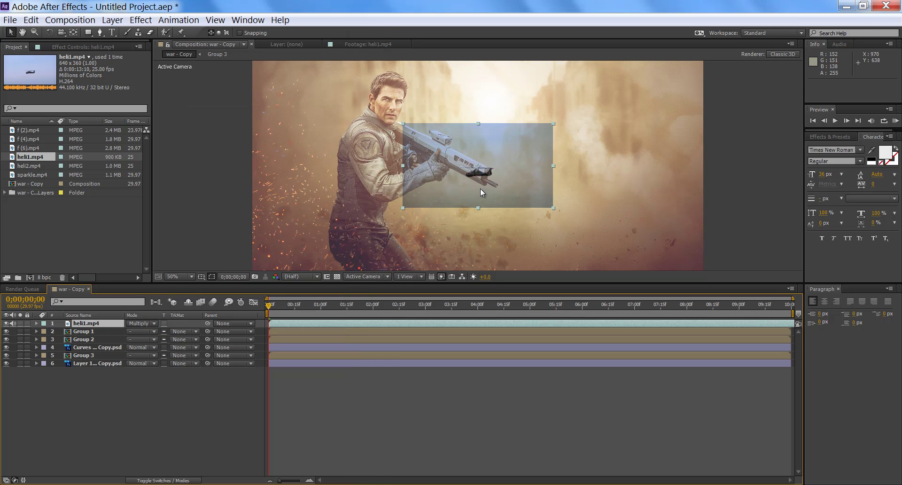
# Apply a Curves effect to heli1.mp4 and pull the RGB white point inward until the sky background disappears.
pyautogui.click(141, 20)
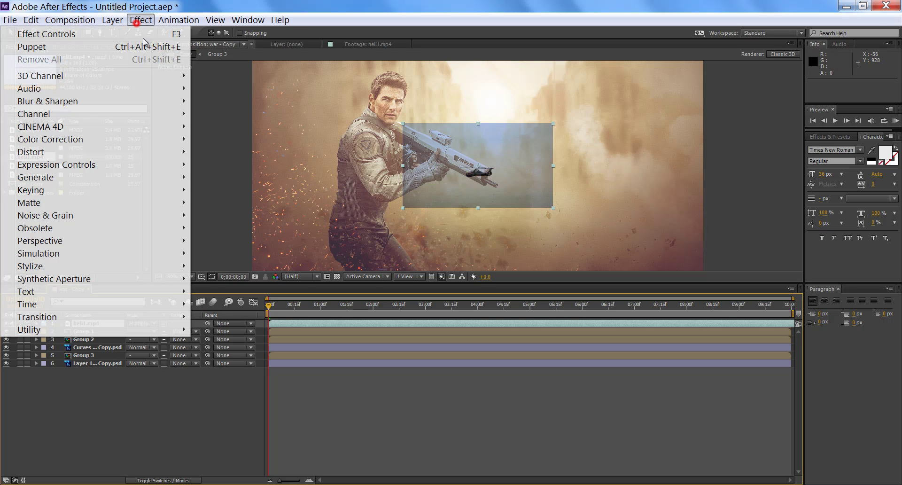
pyautogui.moveTo(160, 140)
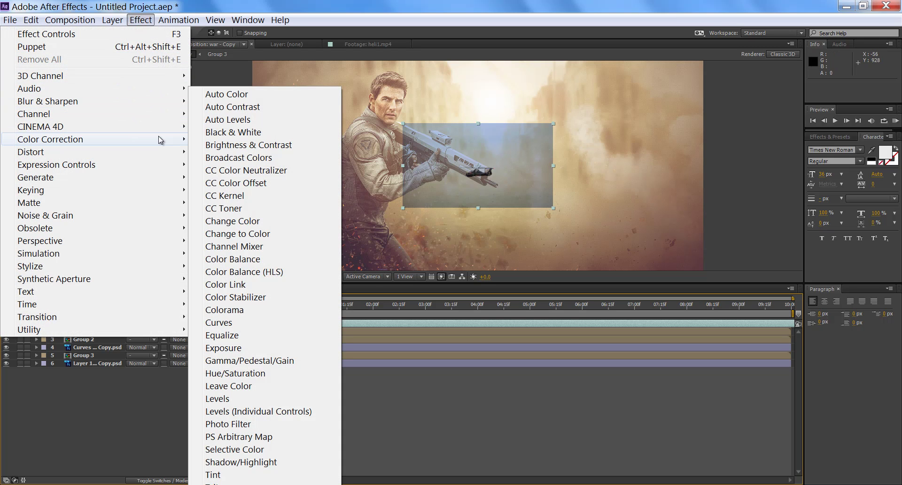
pyautogui.click(260, 323)
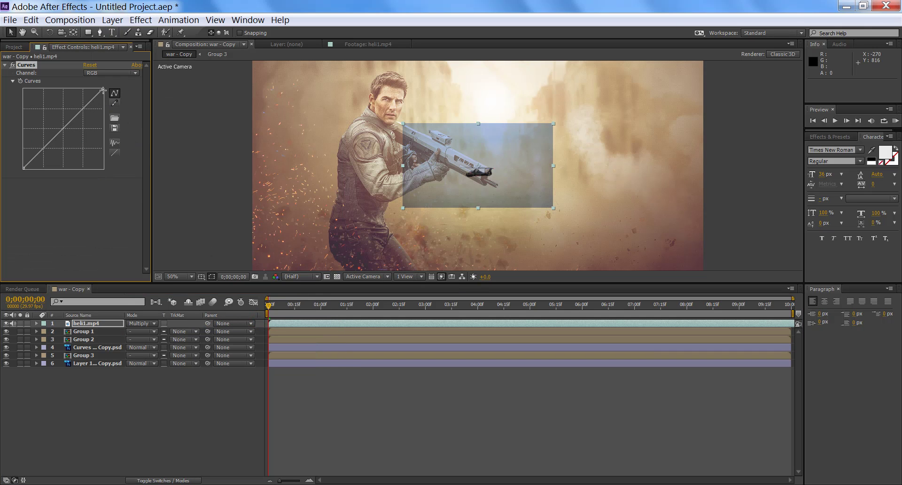
pyautogui.moveTo(104, 89); pyautogui.dragTo(105, 90)
pyautogui.moveTo(25, 168)
pyautogui.mouseDown()
pyautogui.moveTo(36, 177)
pyautogui.moveTo(20, 165)
pyautogui.moveTo(13, 126)
pyautogui.moveTo(19, 178)
pyautogui.mouseUp()
pyautogui.moveTo(104, 93); pyautogui.dragTo(70, 73)
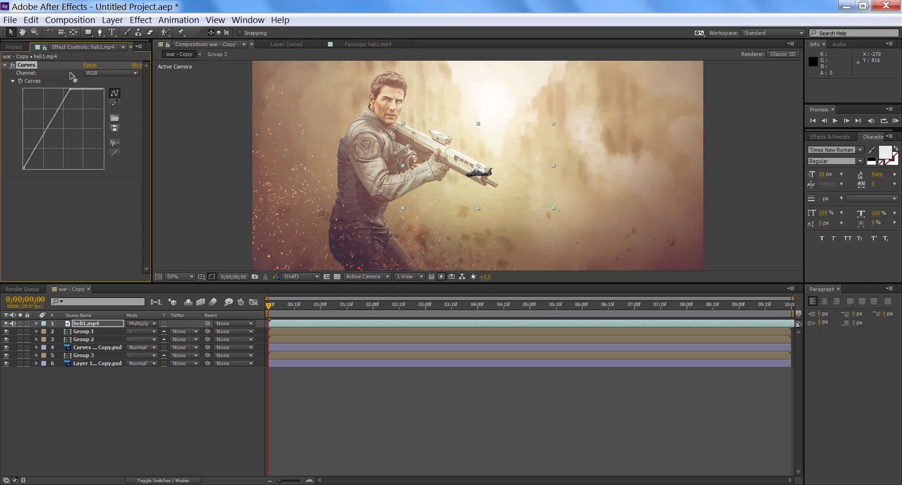
# Move the helicopter up into the bright sky at about 1046, 234 and place the heli1.mp4 layer directly beneath Group 1.
pyautogui.moveTo(476, 174); pyautogui.dragTo(508, 103)
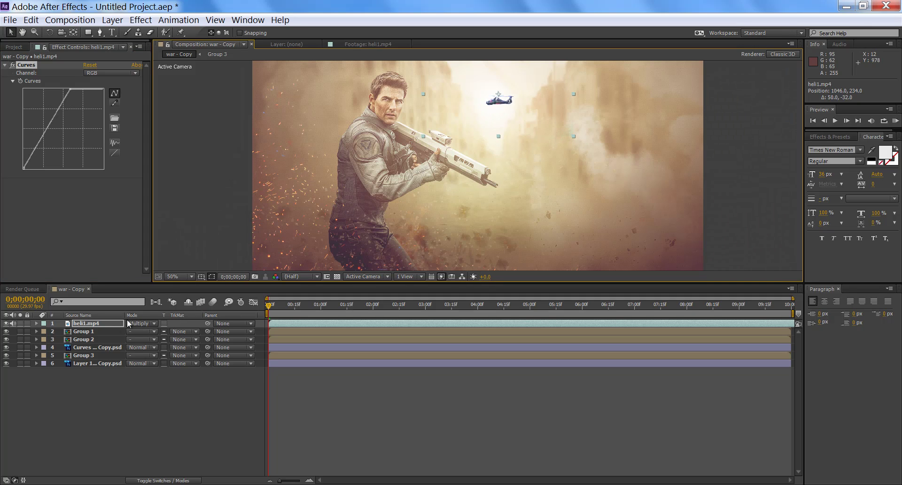
pyautogui.moveTo(98, 326)
pyautogui.mouseDown()
pyautogui.moveTo(96, 342)
pyautogui.moveTo(100, 332)
pyautogui.mouseUp()
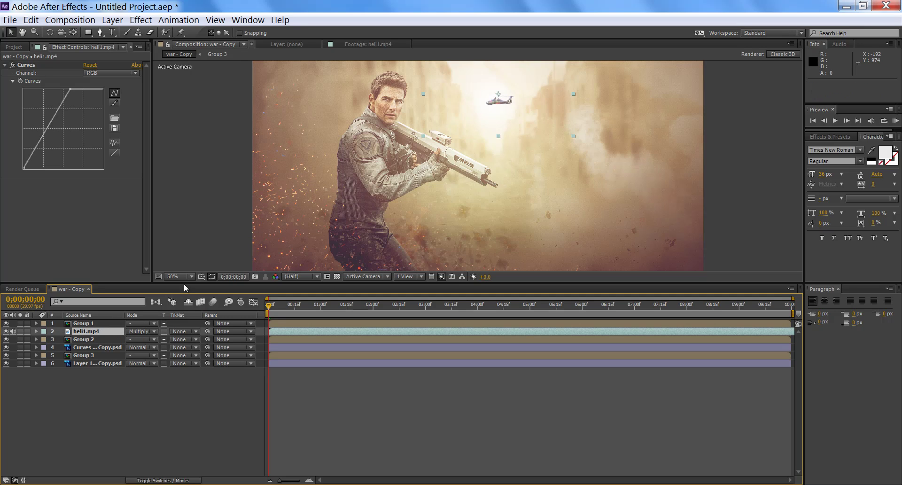
pyautogui.click(216, 416)
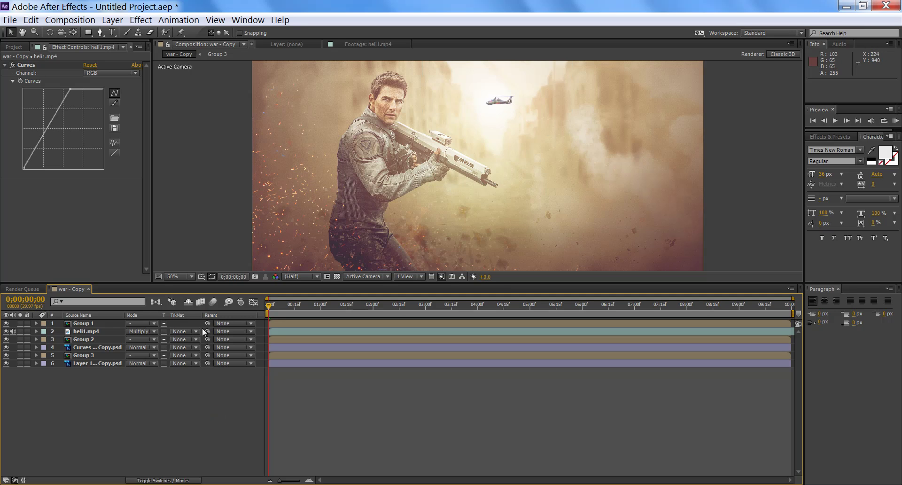
# RAM-preview the helicopter's flight and set the heli1.mp4 layer's opacity to 79%.
pyautogui.click(107, 334)
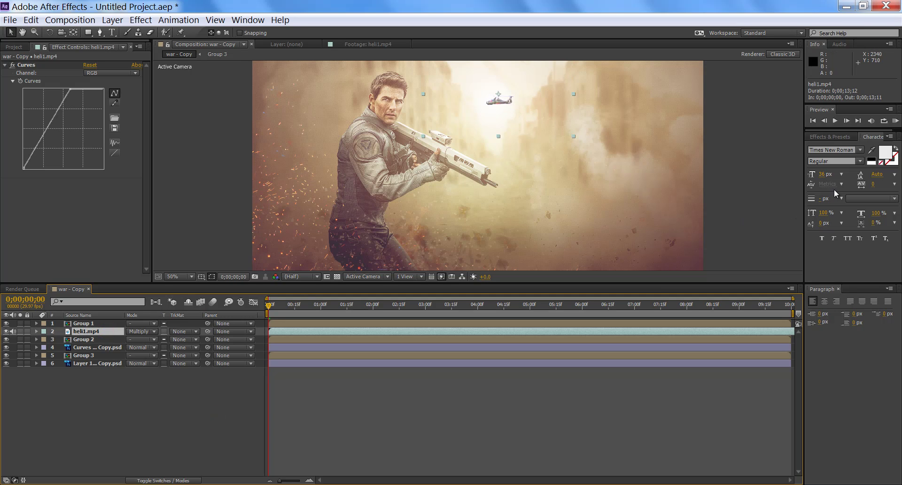
pyautogui.click(893, 122)
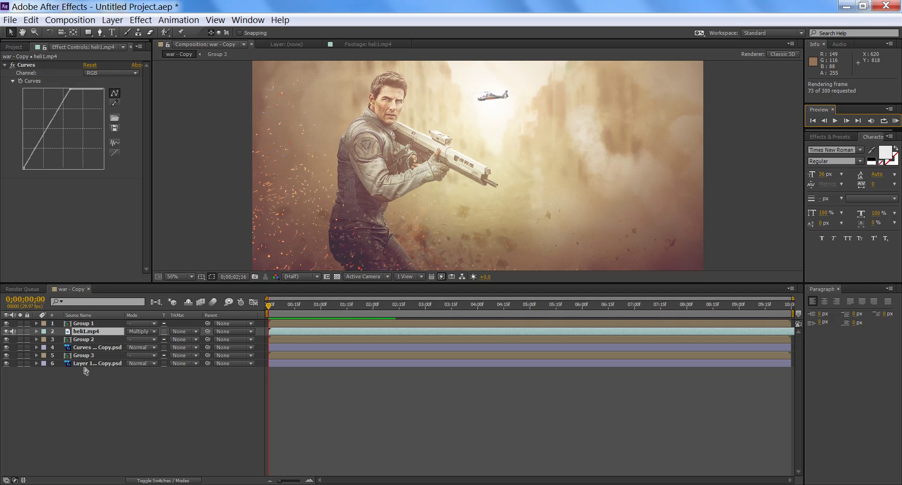
pyautogui.click(37, 338)
pyautogui.click(37, 332)
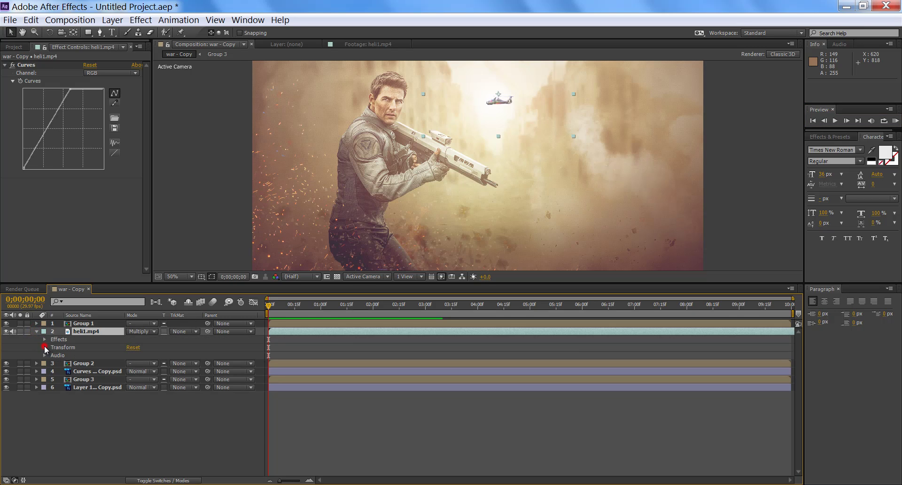
pyautogui.click(44, 348)
pyautogui.moveTo(133, 394); pyautogui.dragTo(123, 394)
# Move the heli1.mp4 layer to about 1066, 184 and scale it down proportionally to about 83%.
pyautogui.moveTo(499, 121); pyautogui.dragTo(504, 109)
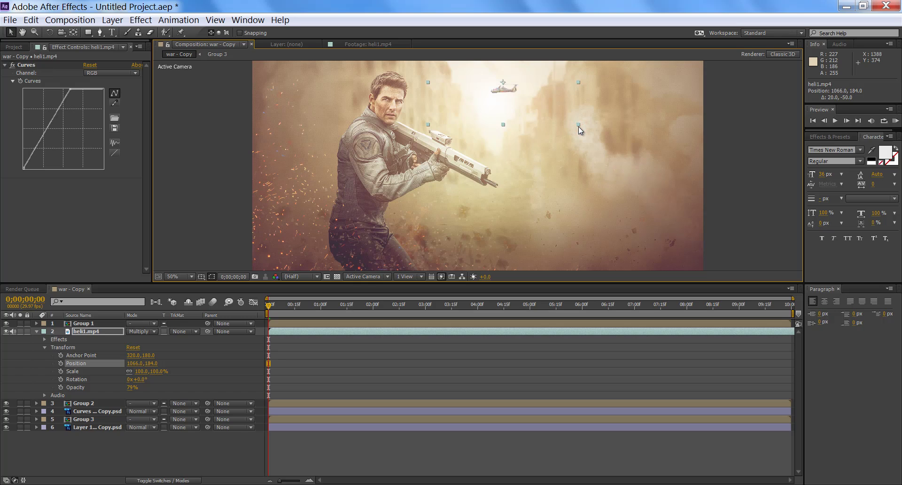
pyautogui.moveTo(579, 126); pyautogui.dragTo(566, 122)
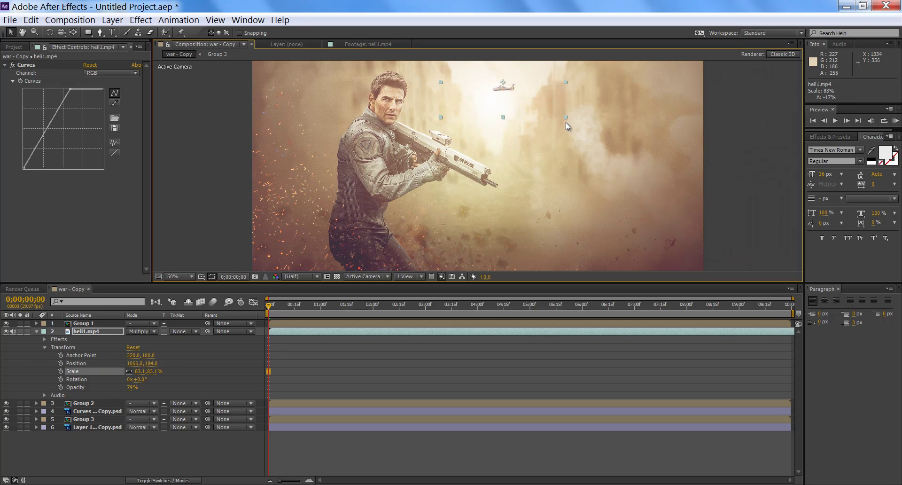
pyautogui.click(562, 115)
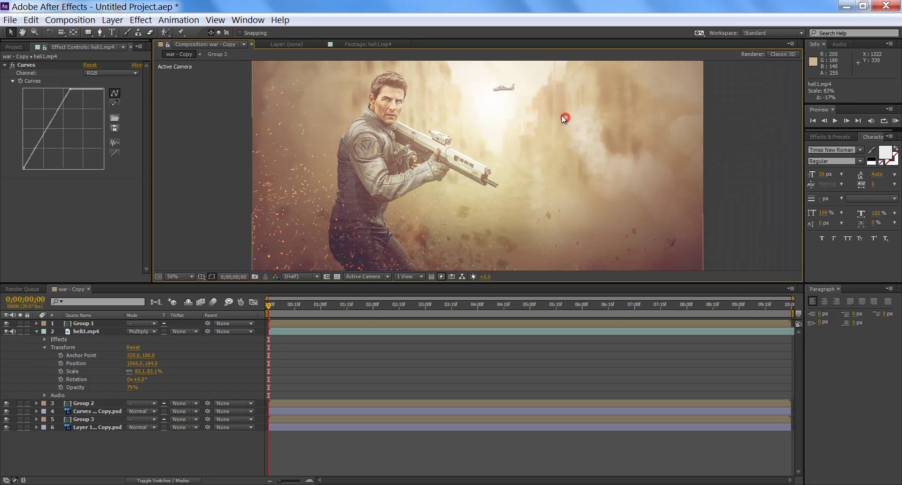
pyautogui.click(514, 81)
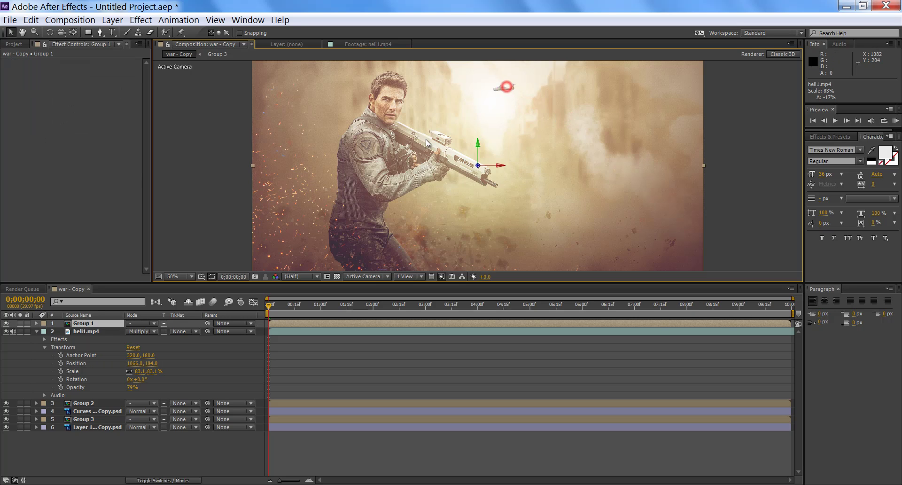
pyautogui.click(88, 331)
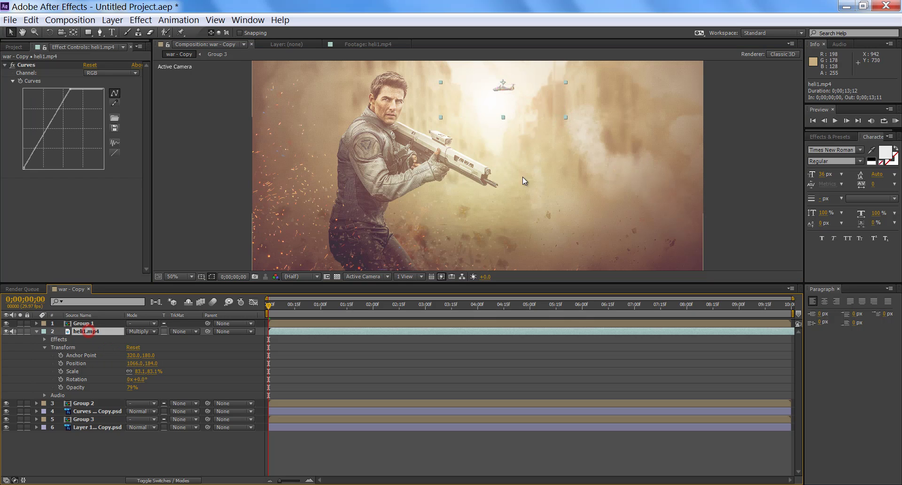
pyautogui.click(566, 117)
pyautogui.click(509, 89)
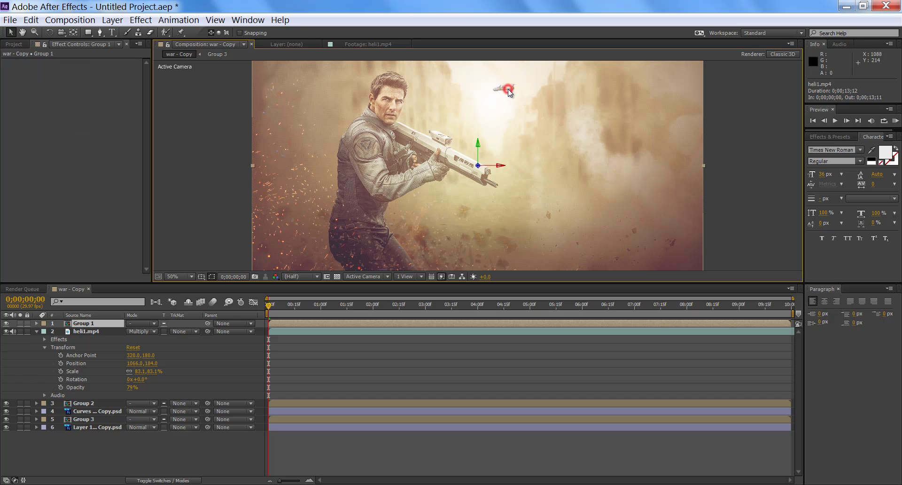
pyautogui.click(86, 331)
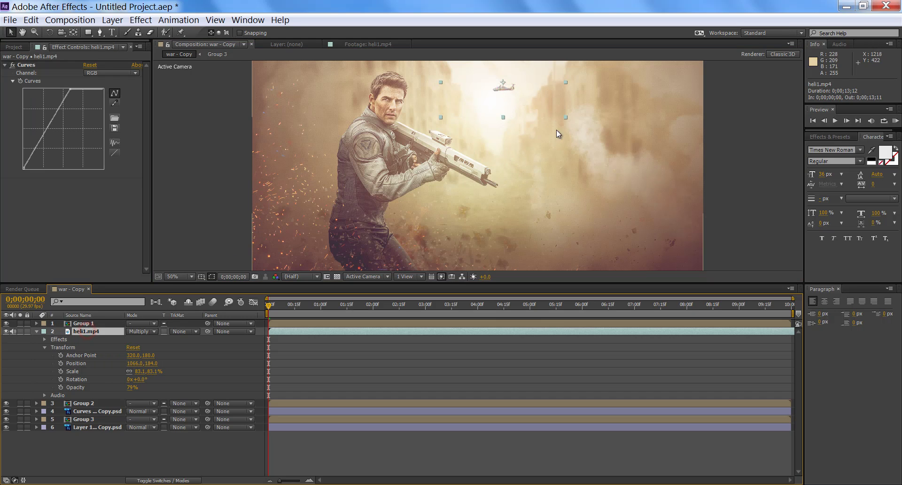
# Scale the heli1.mp4 layer down proportionally to about 61% and preview the helicopter's flight.
pyautogui.moveTo(566, 117); pyautogui.dragTo(549, 108)
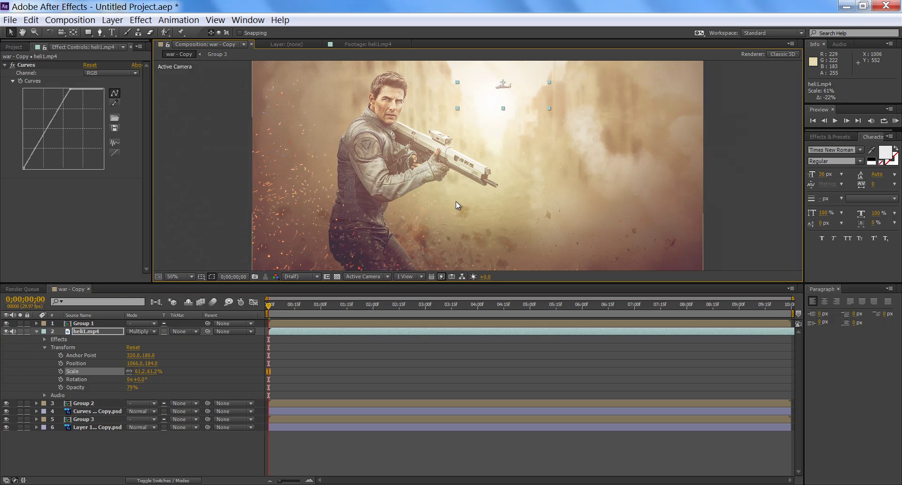
pyautogui.click(219, 453)
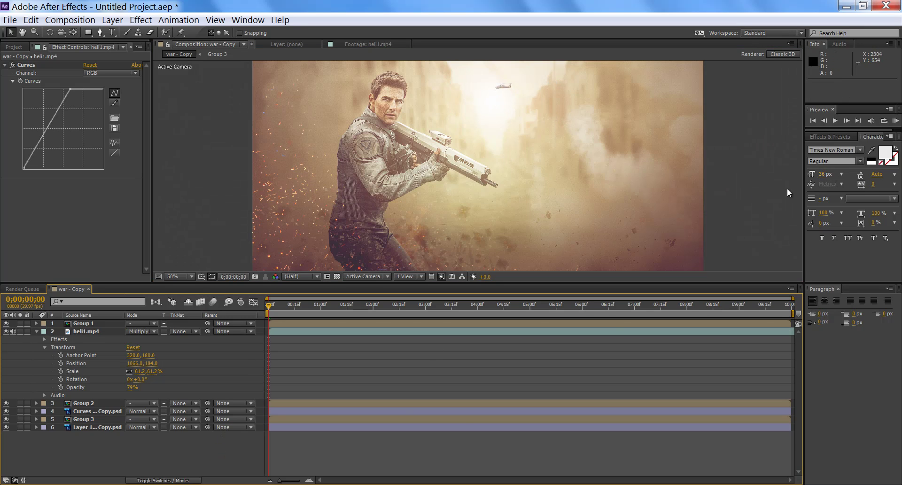
pyautogui.click(836, 123)
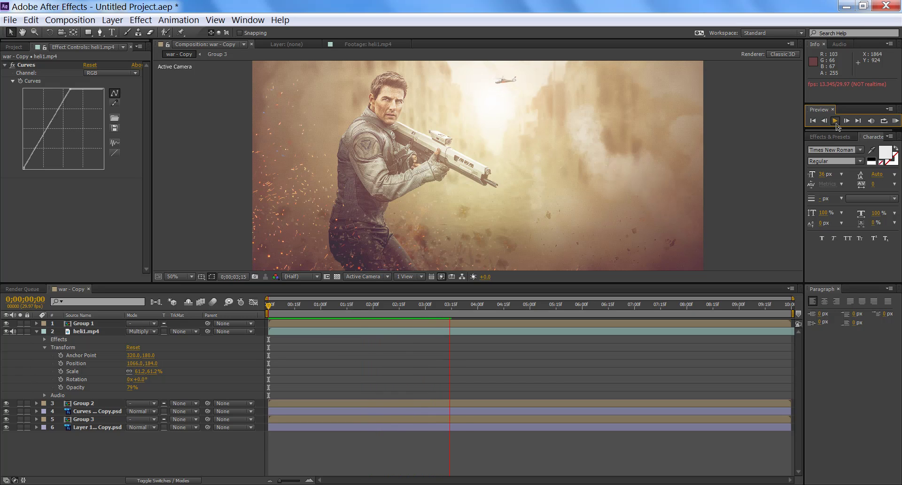
# Duplicate the heli1.mp4 layer to add a second helicopter and RAM-preview the composition.
pyautogui.hotkey('ctrl', 'd')
pyautogui.click(897, 121)
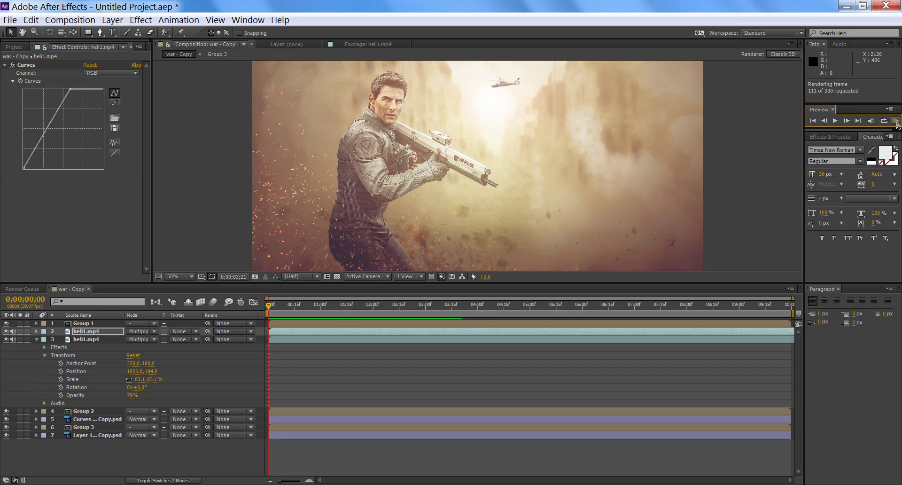
# Add the f (2).mp4 smoke footage directly above Group 2 and move it to about 854, 658.
pyautogui.click(14, 48)
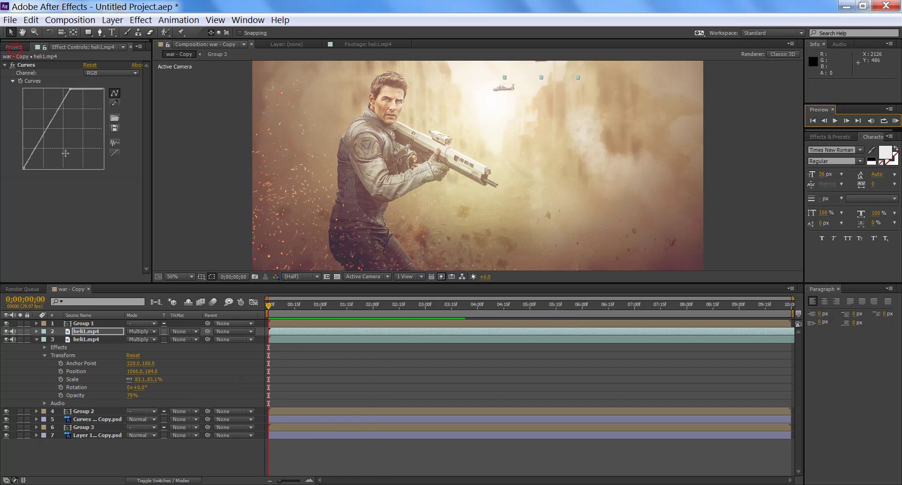
pyautogui.click(14, 47)
pyautogui.click(33, 130)
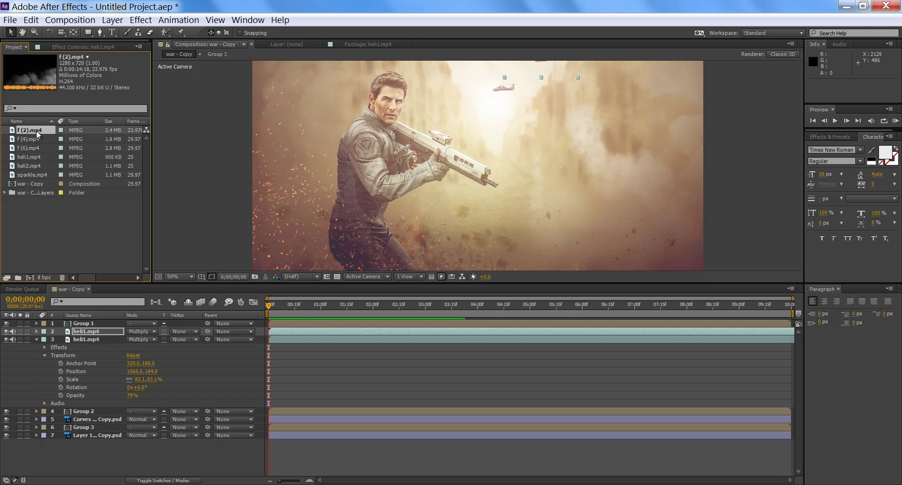
pyautogui.moveTo(35, 133); pyautogui.dragTo(64, 409)
pyautogui.moveTo(442, 207); pyautogui.dragTo(418, 235)
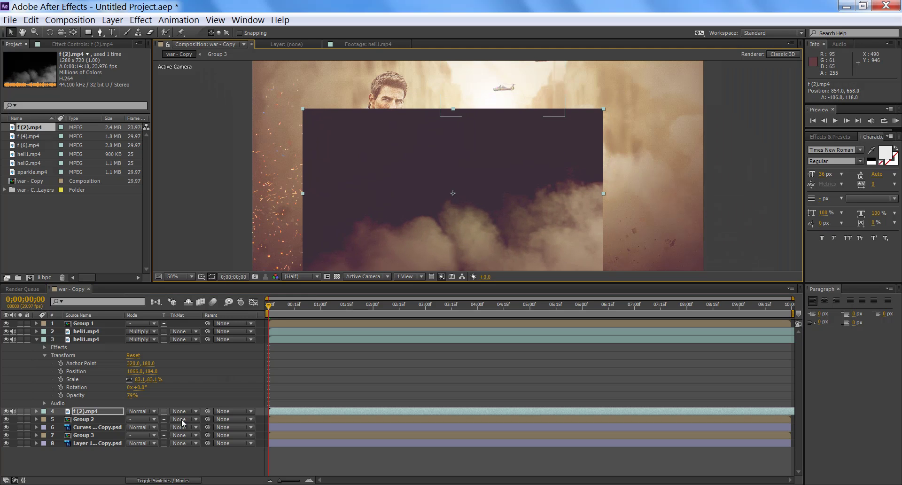
# Set the f (2).mp4 layer's blending mode to Screen and move it to about 960, 566.
pyautogui.click(154, 412)
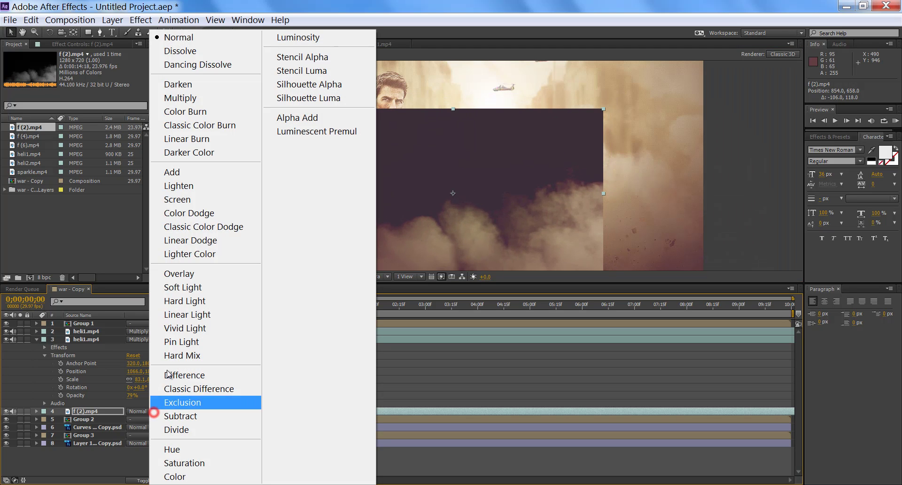
pyautogui.click(198, 201)
pyautogui.moveTo(465, 234); pyautogui.dragTo(486, 203)
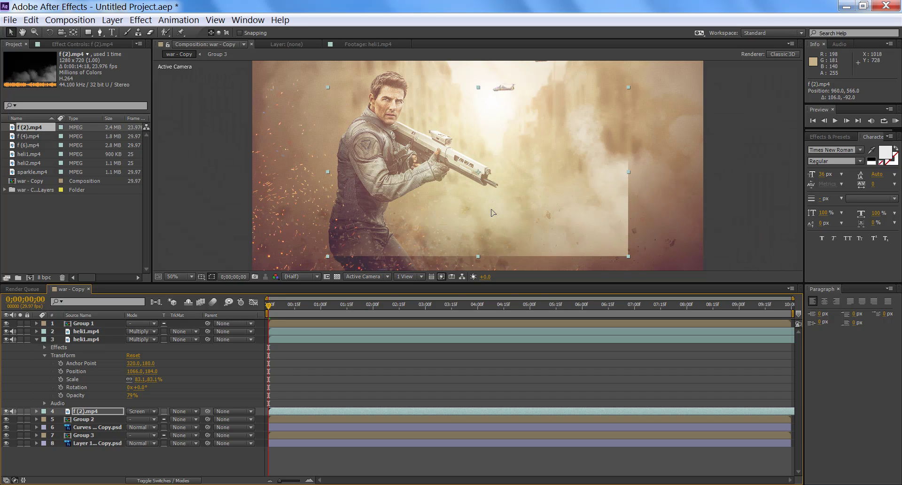
# Rotate the f (2).mp4 smoke layer slightly and flip it horizontally.
pyautogui.click(49, 33)
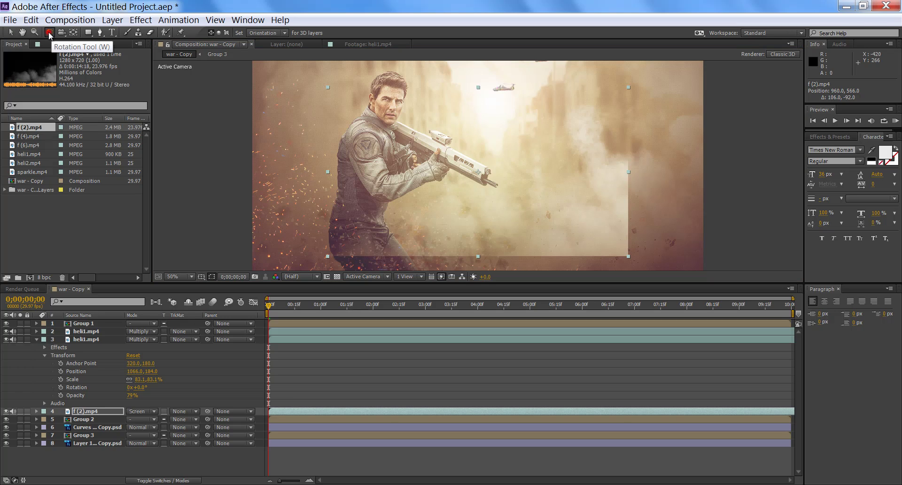
pyautogui.moveTo(635, 263); pyautogui.dragTo(597, 241)
pyautogui.click(10, 32)
pyautogui.moveTo(628, 172); pyautogui.dragTo(312, 167)
# Reposition the mirrored f (2).mp4 layer and enlarge it to about -186%, 195% so it extends beyond the frame.
pyautogui.moveTo(475, 197); pyautogui.dragTo(427, 189)
pyautogui.press(',')
pyautogui.moveTo(537, 207); pyautogui.dragTo(594, 247)
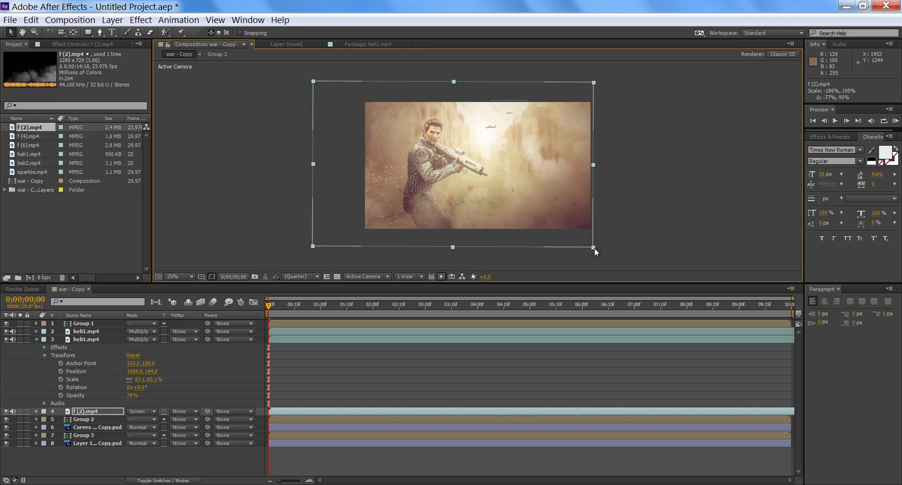
# Shift the f (2).mp4 layer toward the scene's lower right and rotate it to about -4.2°.
pyautogui.moveTo(522, 207); pyautogui.dragTo(559, 221)
pyautogui.click(50, 32)
pyautogui.moveTo(633, 107); pyautogui.dragTo(629, 89)
# Go to 0;00;07;10, rotate the f (2).mp4 smoke to about -6.9° and lower it to about 1042, 910.
pyautogui.moveTo(272, 304); pyautogui.dragTo(781, 359)
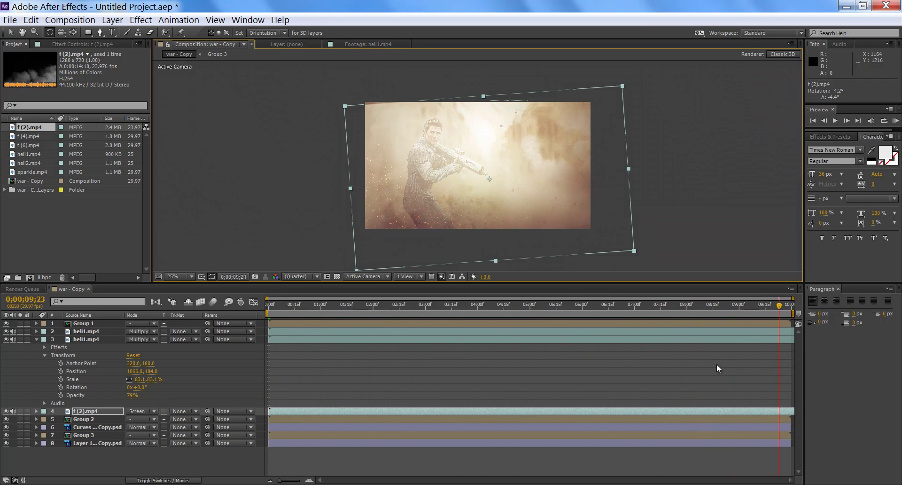
pyautogui.moveTo(725, 364); pyautogui.dragTo(651, 364)
pyautogui.moveTo(570, 257); pyautogui.dragTo(537, 189)
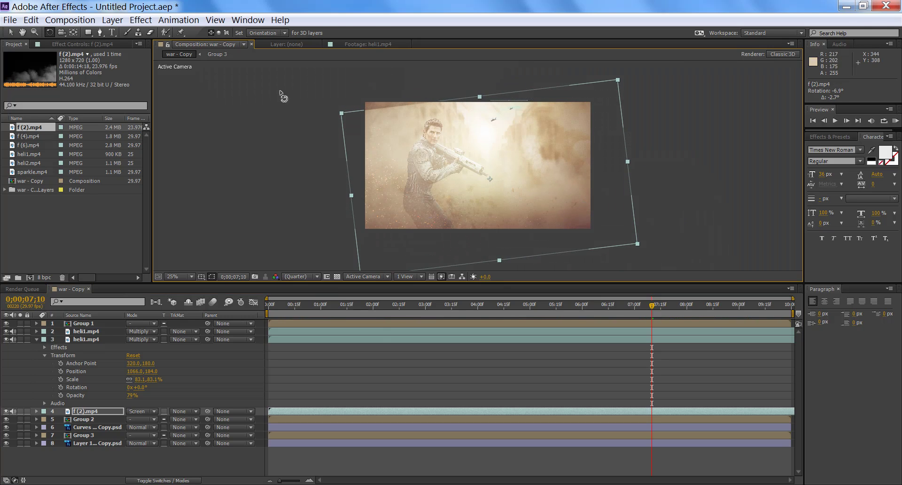
pyautogui.click(10, 32)
pyautogui.moveTo(483, 171); pyautogui.dragTo(481, 201)
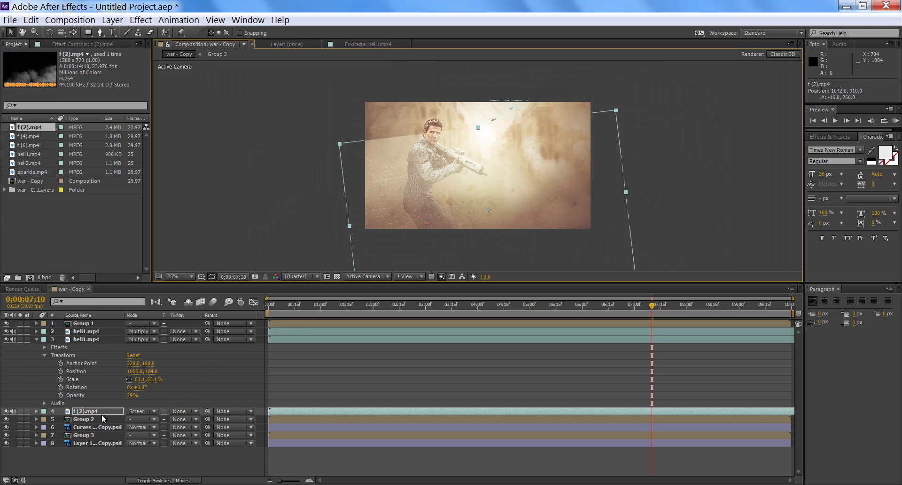
# Apply a Curves effect to f (2).mp4 and pull the RGB black point inward to darken the footage's hazy background.
pyautogui.click(141, 20)
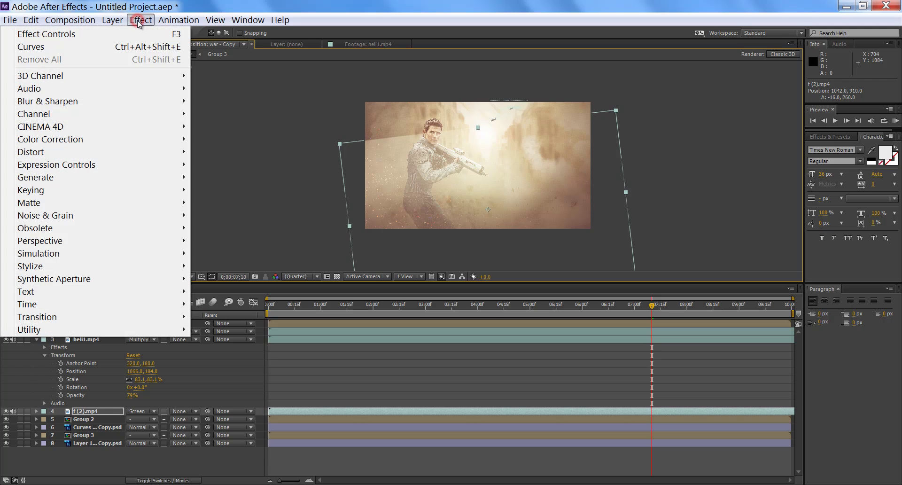
pyautogui.moveTo(132, 141)
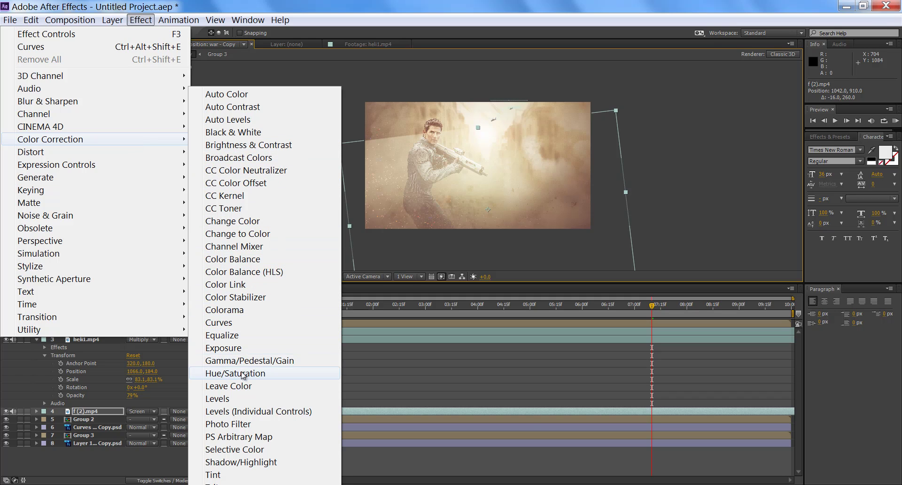
pyautogui.click(239, 323)
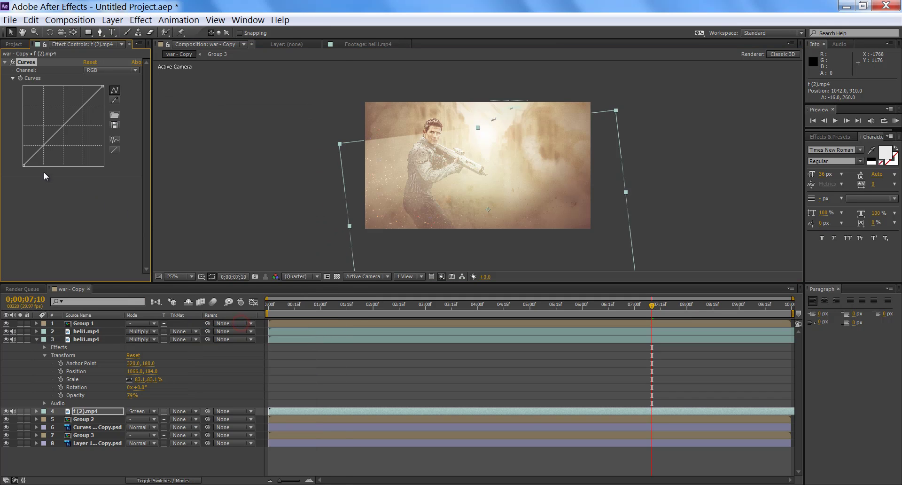
pyautogui.moveTo(103, 88)
pyautogui.mouseDown()
pyautogui.moveTo(91, 87)
pyautogui.moveTo(103, 86)
pyautogui.mouseUp()
pyautogui.moveTo(24, 166); pyautogui.dragTo(46, 187)
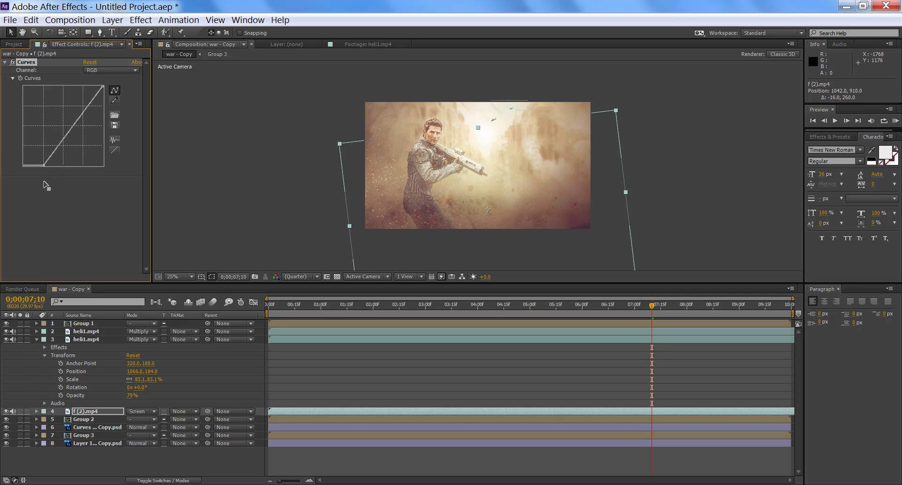
# Preview the smoke and helicopter animation at 50% zoom and resize the viewer so the full layer stack shows.
pyautogui.press('.')
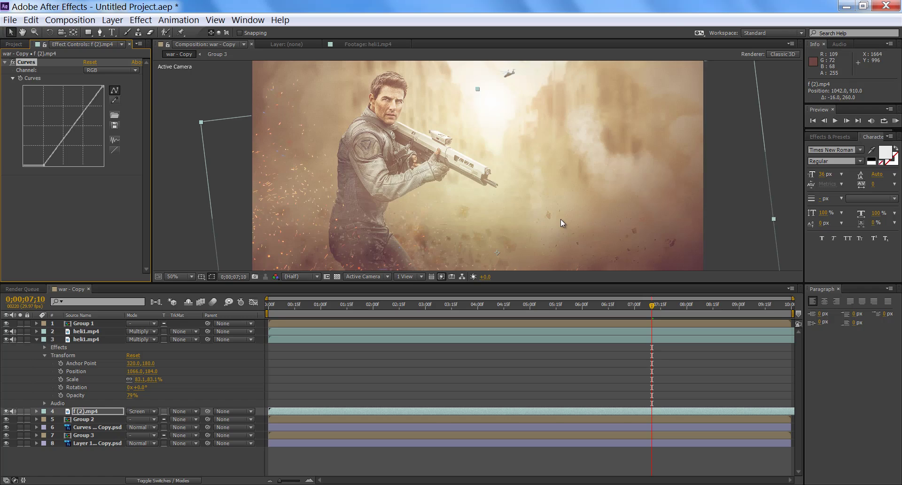
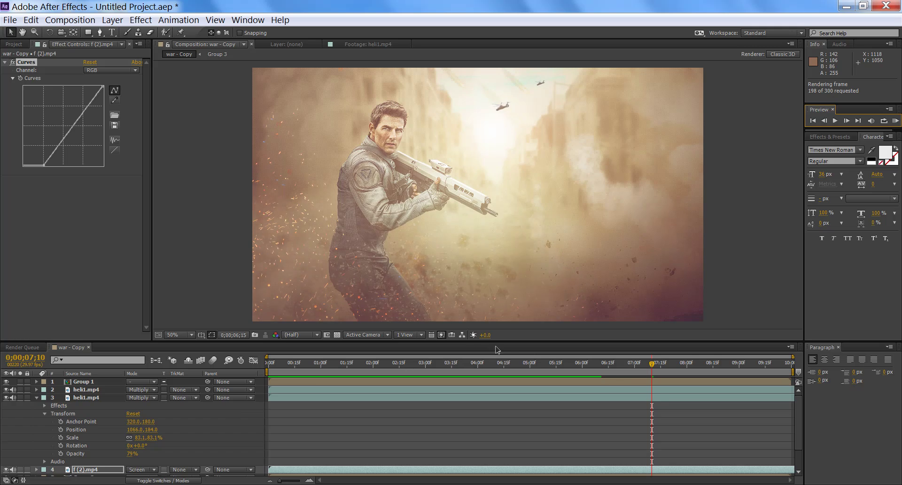
pyautogui.click(509, 342)
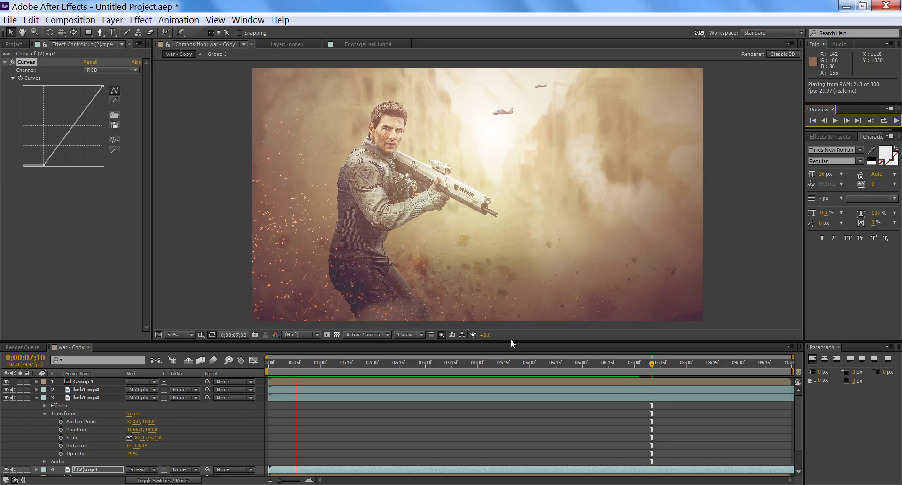
pyautogui.click(512, 340)
pyautogui.moveTo(511, 341); pyautogui.dragTo(511, 298)
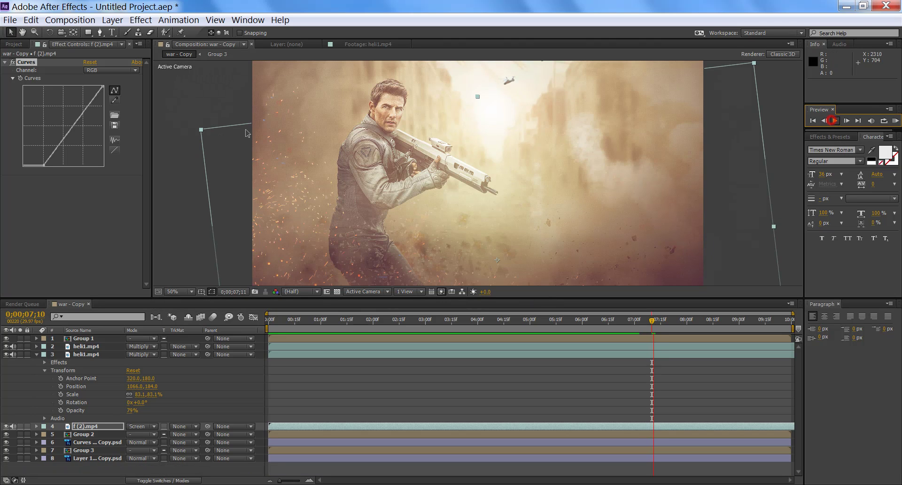
# Add the f (4).mp4 smoke footage directly above f (2).mp4 and collapse the lower heli1.mp4 layer's properties.
pyautogui.click(12, 45)
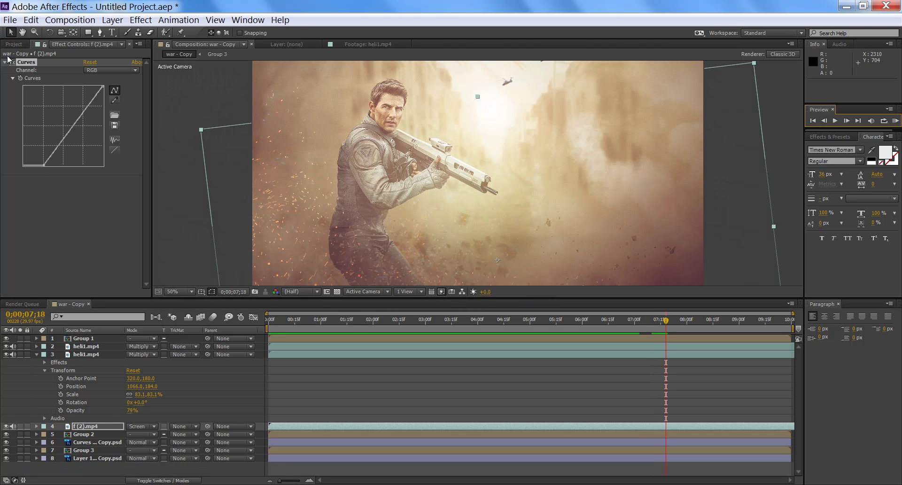
pyautogui.click(12, 45)
pyautogui.click(32, 136)
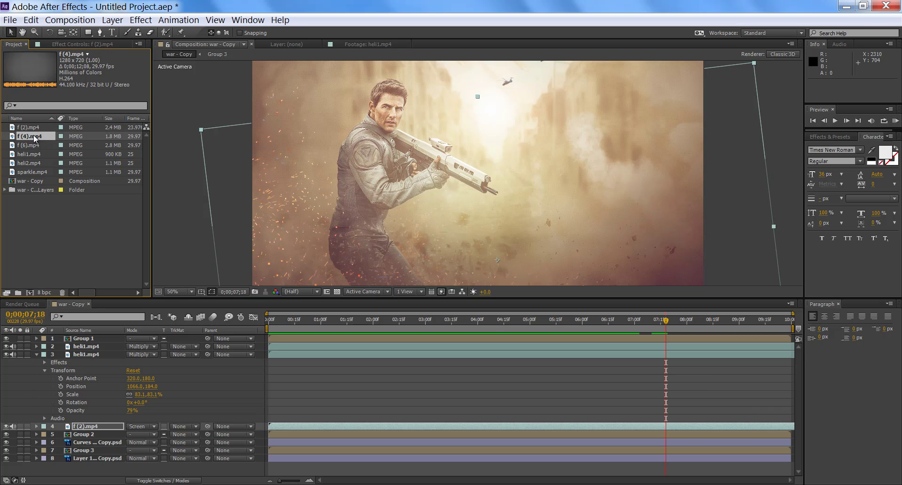
pyautogui.moveTo(33, 135); pyautogui.dragTo(69, 382)
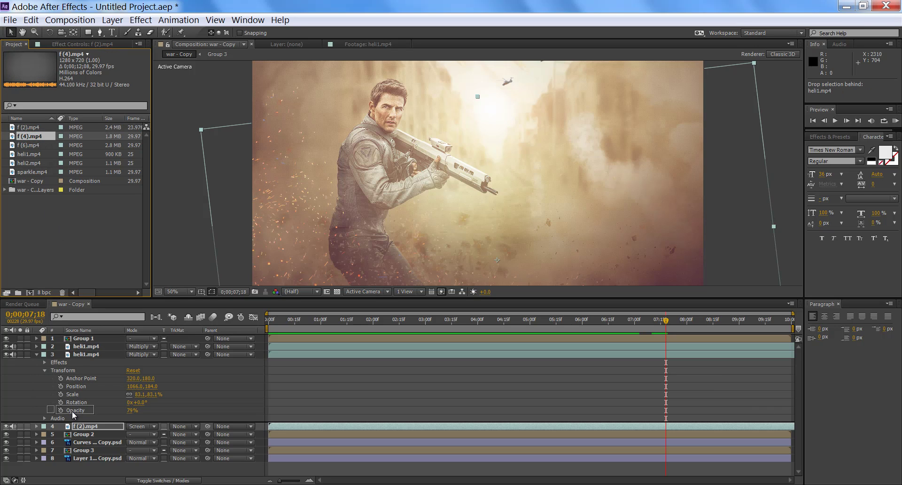
pyautogui.moveTo(72, 416); pyautogui.dragTo(71, 417)
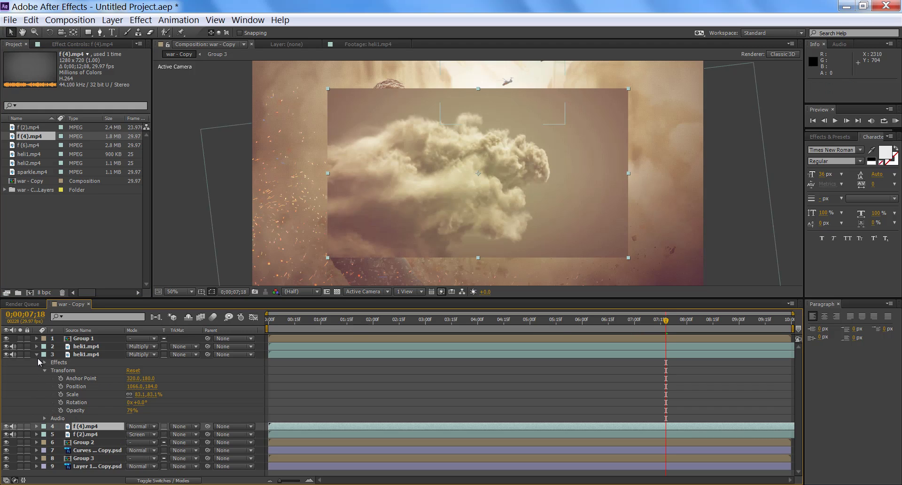
pyautogui.click(37, 355)
# Flip the f (4).mp4 layer horizontally and move it to about 1474, 756.
pyautogui.moveTo(456, 213); pyautogui.dragTo(382, 192)
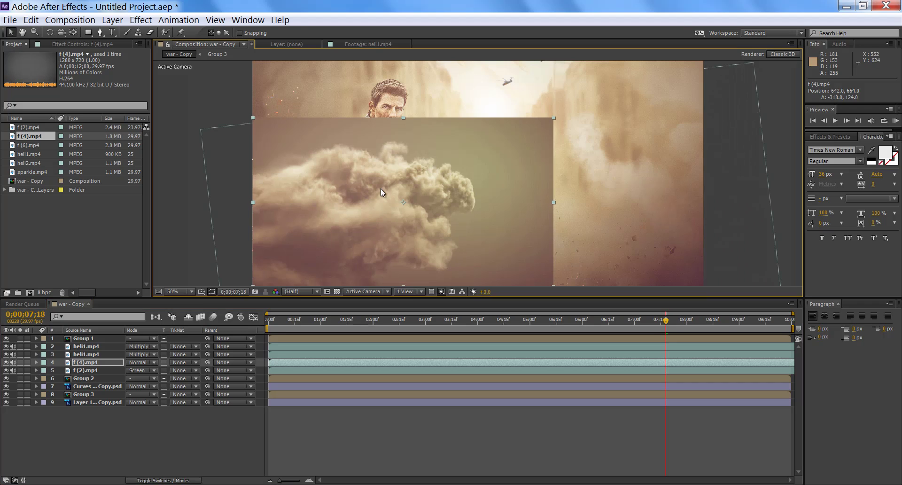
pyautogui.moveTo(554, 204); pyautogui.dragTo(253, 204)
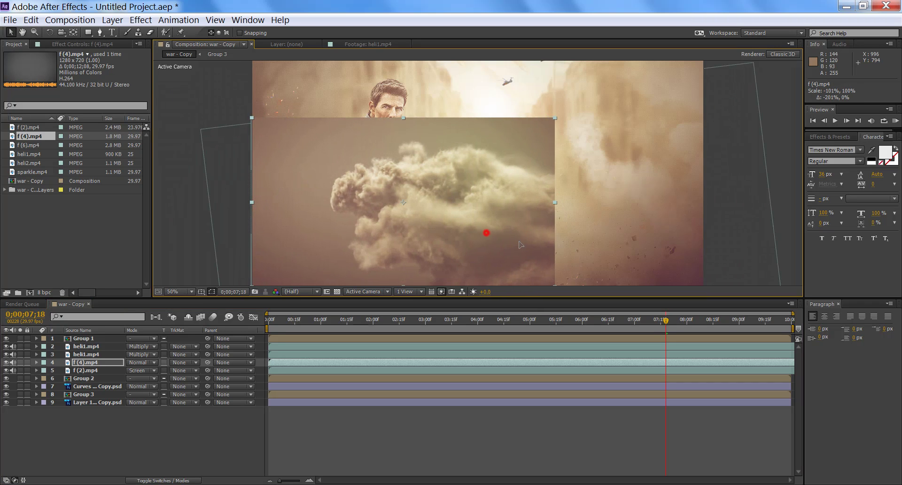
pyautogui.moveTo(520, 245); pyautogui.dragTo(715, 266)
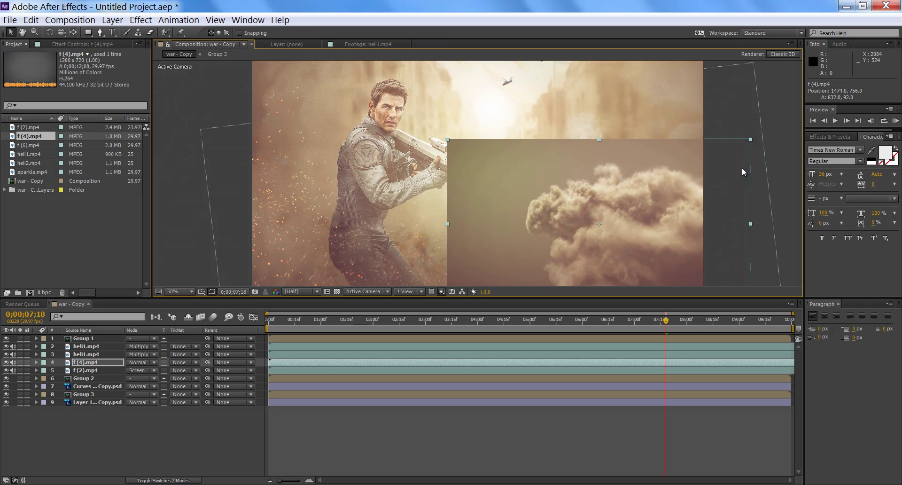
# Enlarge the f (4).mp4 layer proportionally to about 138%, keeping the war - Copy composition in view.
pyautogui.moveTo(447, 140); pyautogui.dragTo(391, 108)
pyautogui.doubleClick(519, 191)
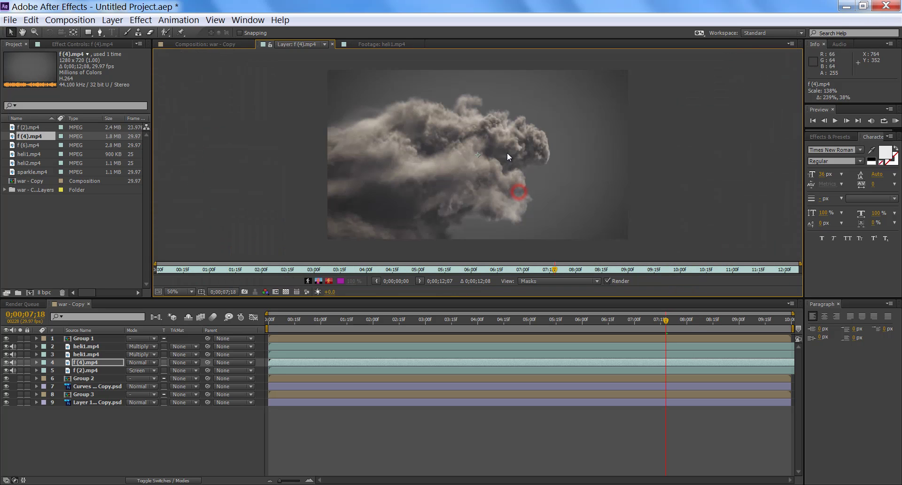
pyautogui.click(219, 44)
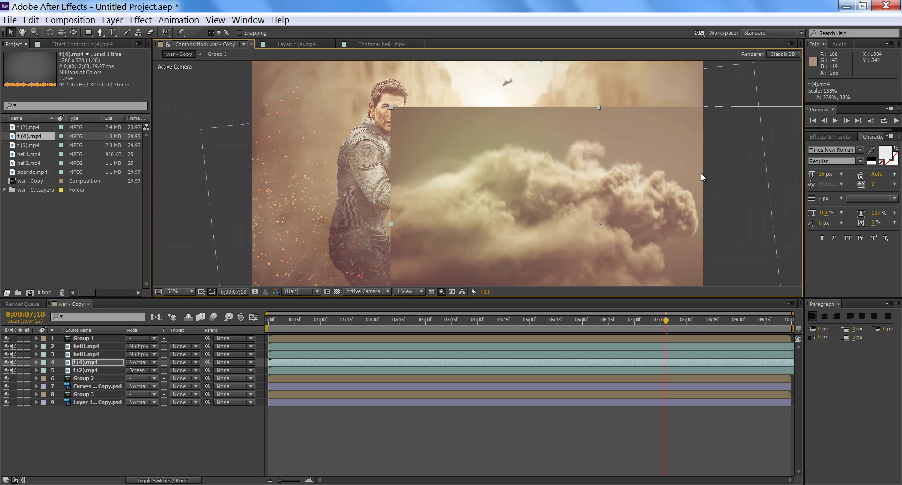
# Mirror the enlarged f (4).mp4 layer horizontally to about -135%, 138% and rotate it to about 6.7°.
pyautogui.press(',')
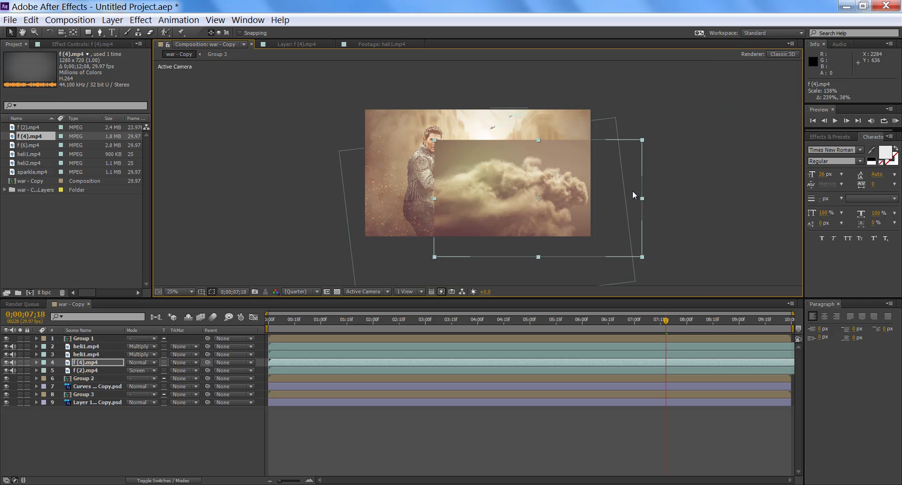
pyautogui.moveTo(641, 198); pyautogui.dragTo(436, 183)
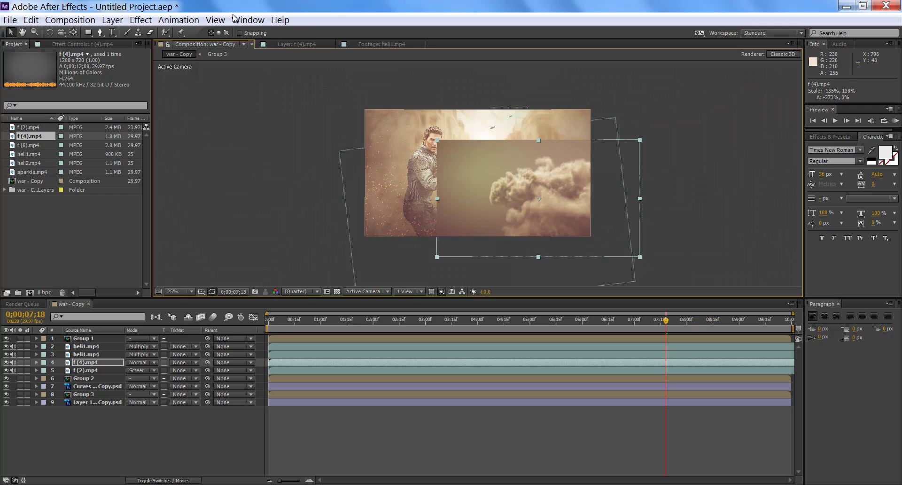
pyautogui.click(49, 32)
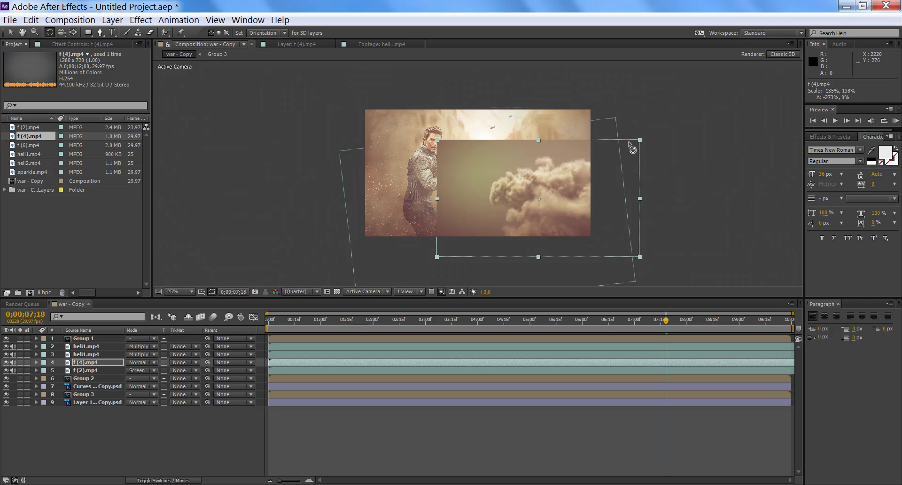
pyautogui.moveTo(644, 147); pyautogui.dragTo(595, 225)
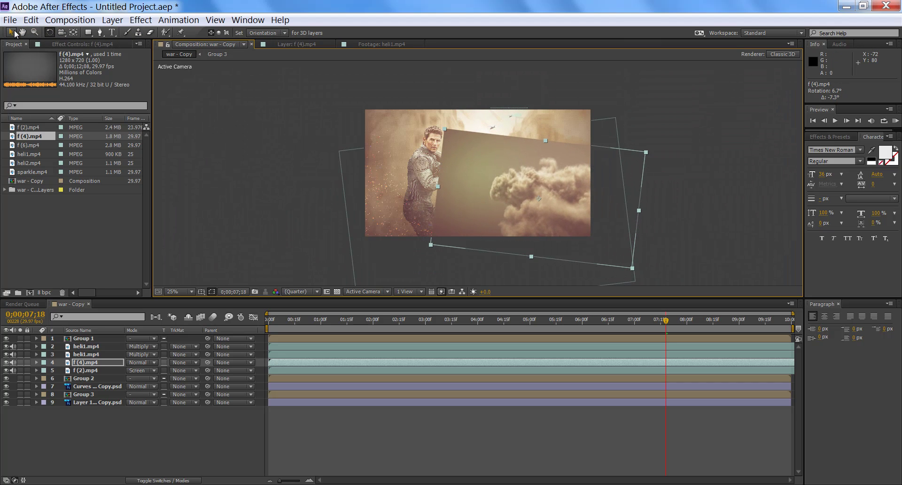
# Move the f (4).mp4 layer to about 1190, 944 and set its blending mode to Screen.
pyautogui.click(14, 32)
pyautogui.moveTo(549, 221); pyautogui.dragTo(517, 247)
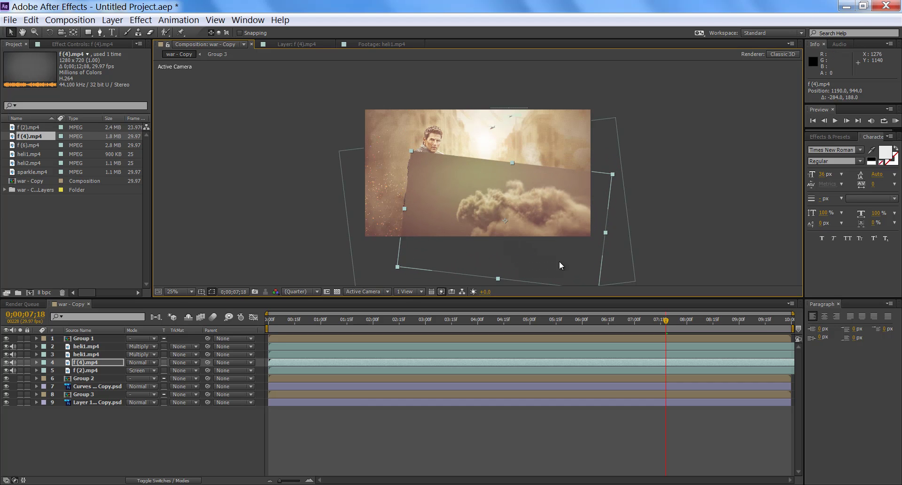
pyautogui.click(141, 363)
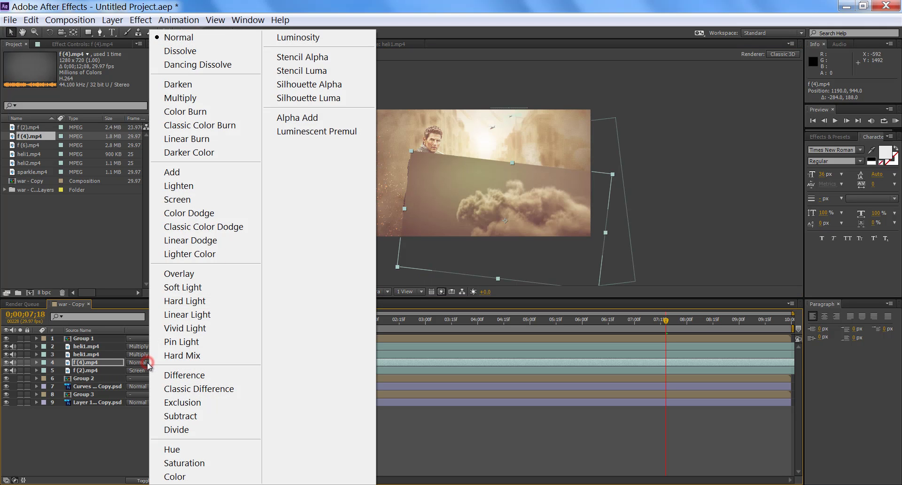
pyautogui.click(189, 200)
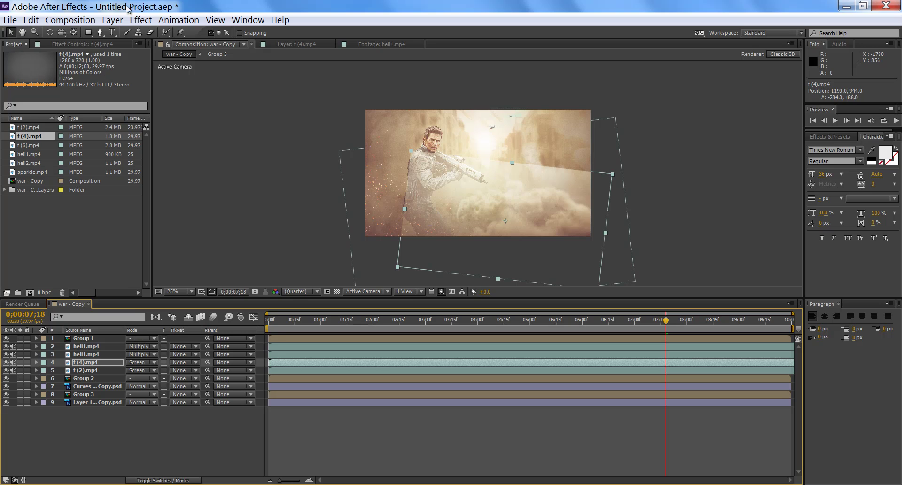
# Apply a Curves effect to f (4).mp4, shift its black point inward to darken the shadows, and preview the composition.
pyautogui.click(137, 20)
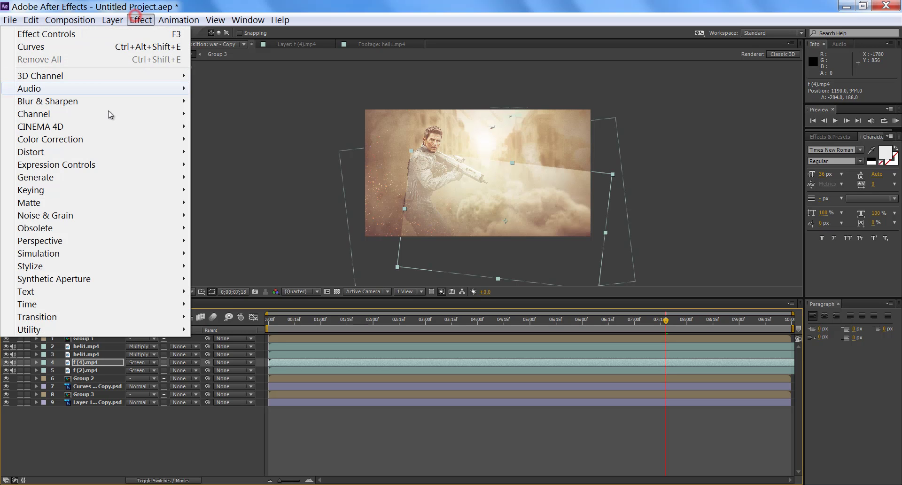
pyautogui.click(115, 140)
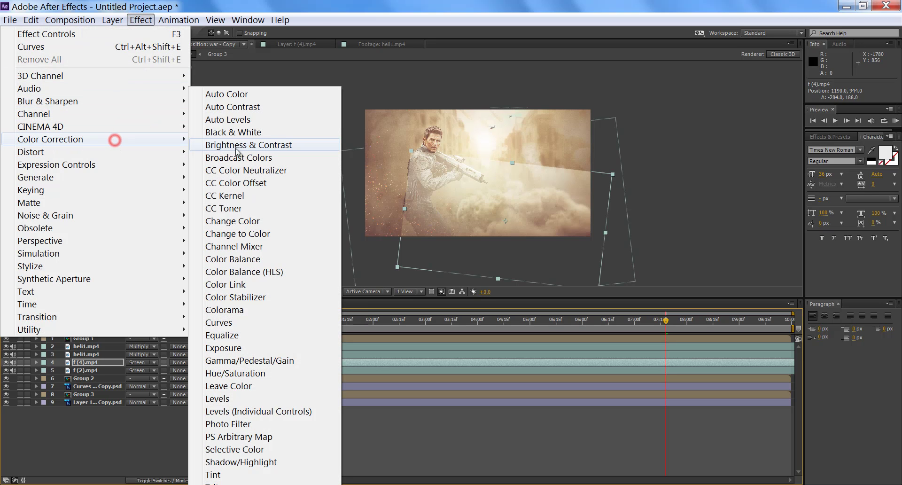
pyautogui.click(243, 323)
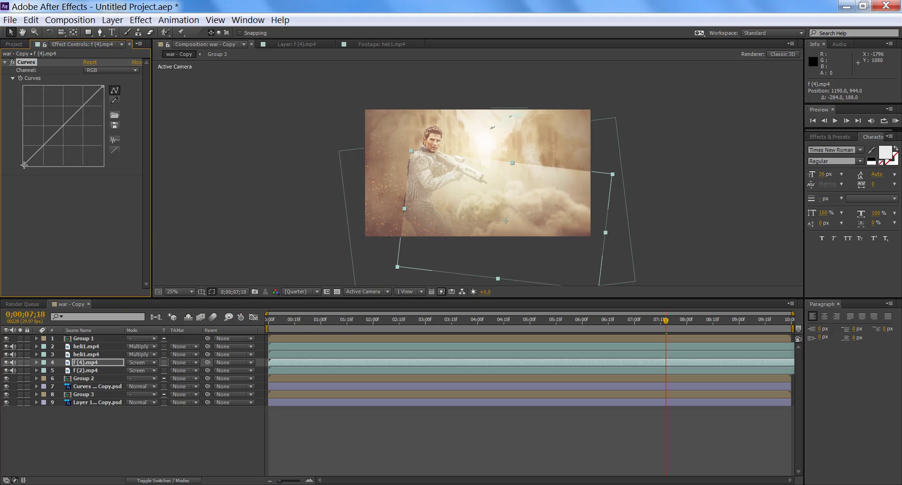
pyautogui.moveTo(21, 159); pyautogui.dragTo(47, 179)
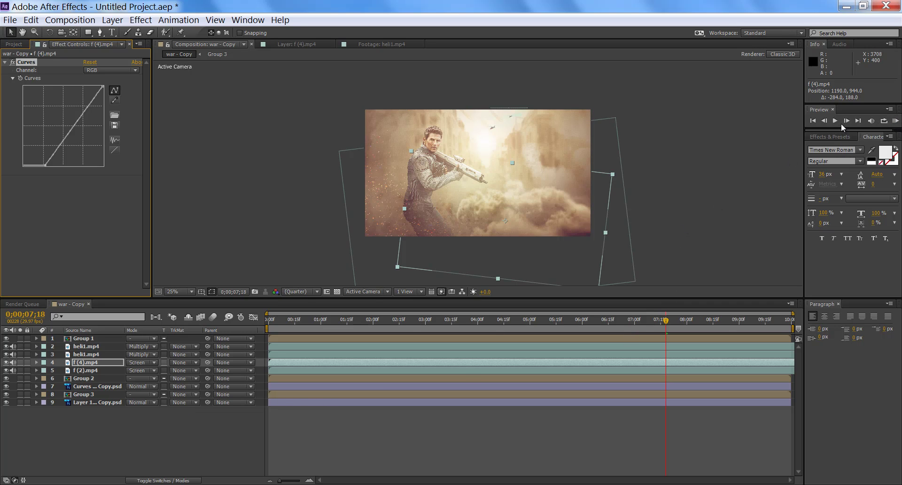
pyautogui.click(895, 121)
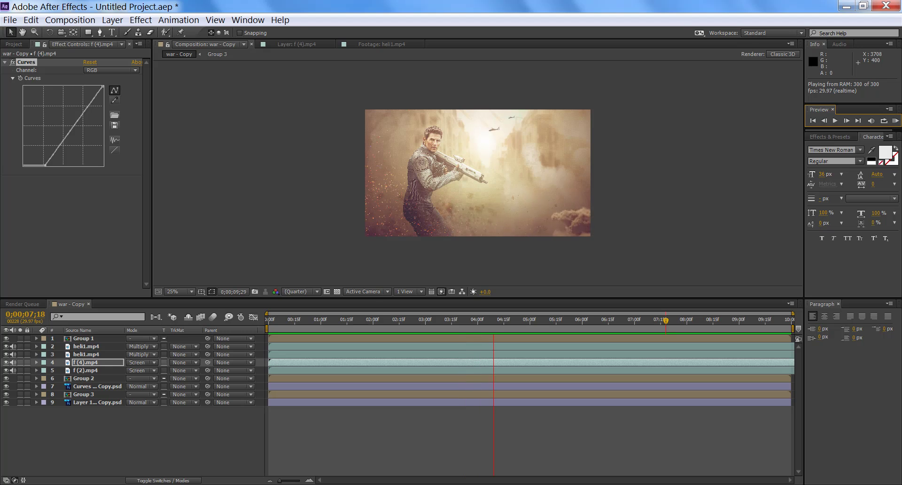
pyautogui.click(839, 119)
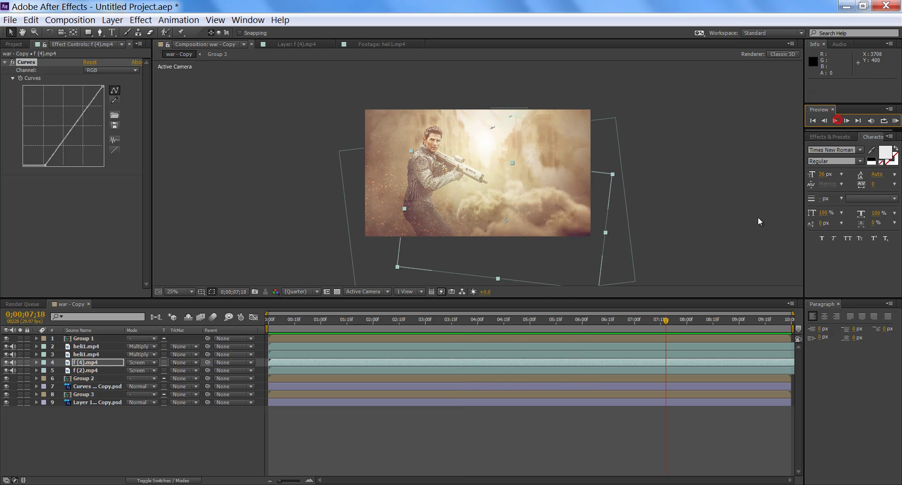
# At 0;00;09;00, shift the black point of the f (2).mp4 layer's Curves further inward to deepen its shadows.
pyautogui.moveTo(666, 322); pyautogui.dragTo(739, 323)
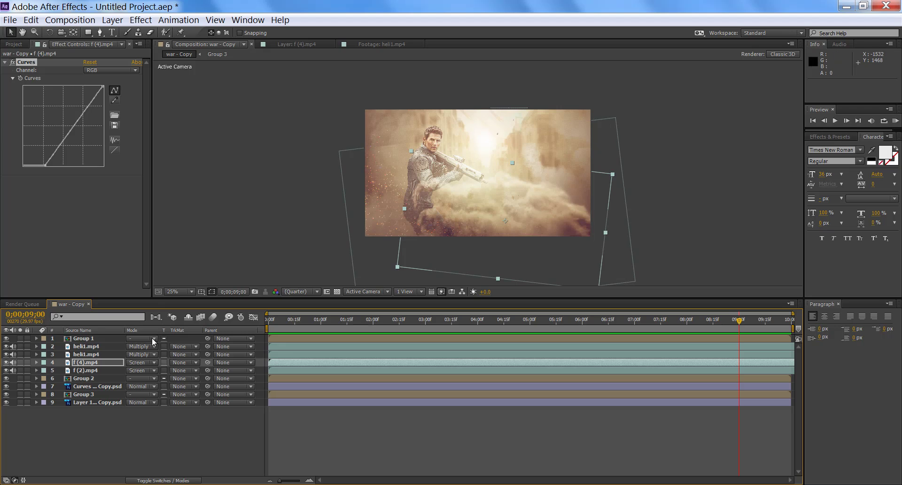
pyautogui.click(85, 371)
pyautogui.click(20, 379)
pyautogui.click(20, 379)
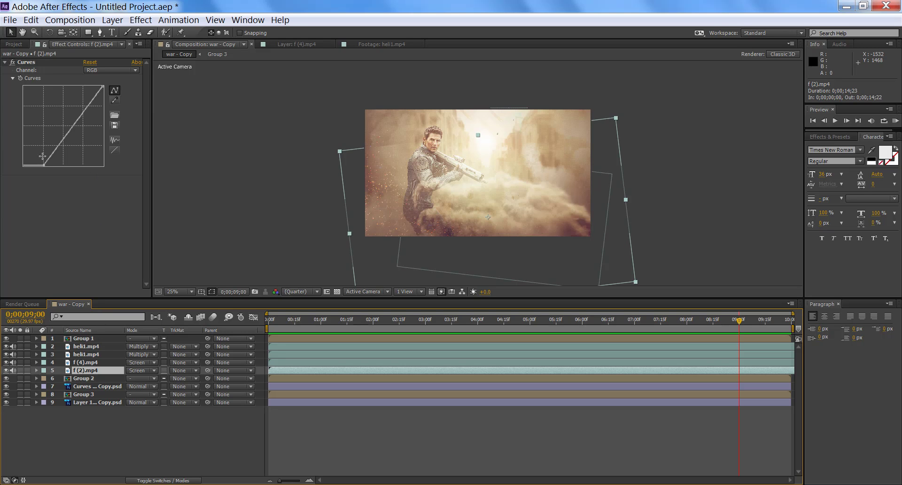
pyautogui.moveTo(45, 164); pyautogui.dragTo(53, 174)
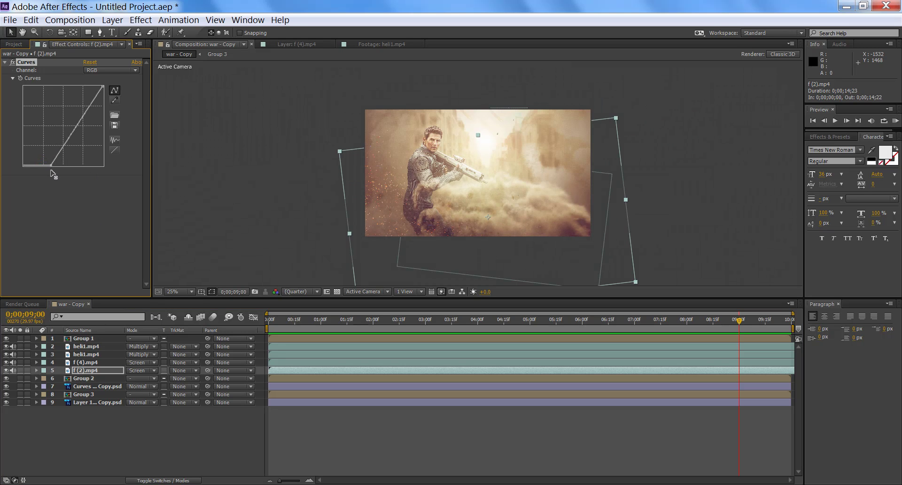
pyautogui.click(107, 371)
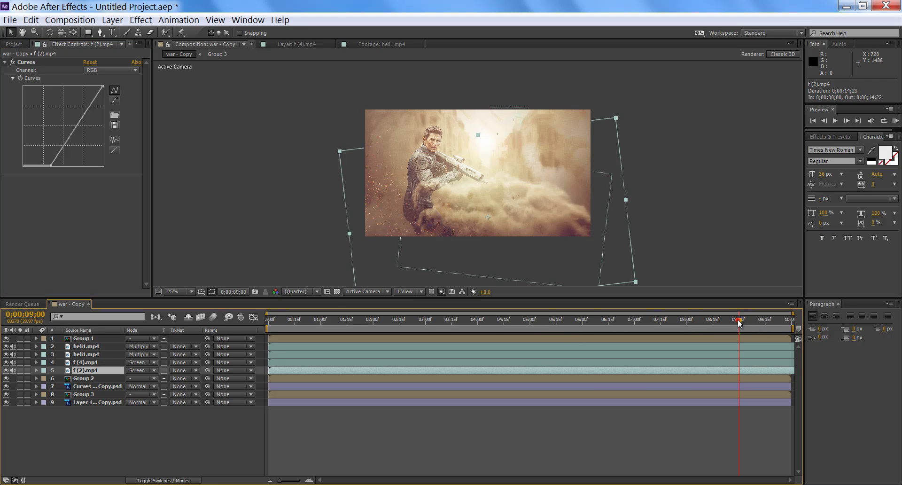
# Return to the composition's first frame and add the sparkle.mp4 footage between f (4).mp4 and f (2).mp4.
pyautogui.moveTo(741, 322); pyautogui.dragTo(242, 354)
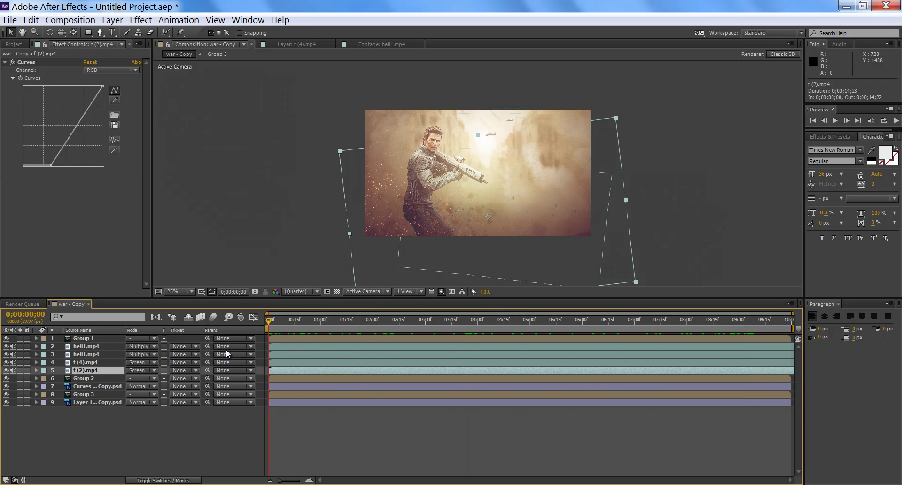
pyautogui.click(14, 44)
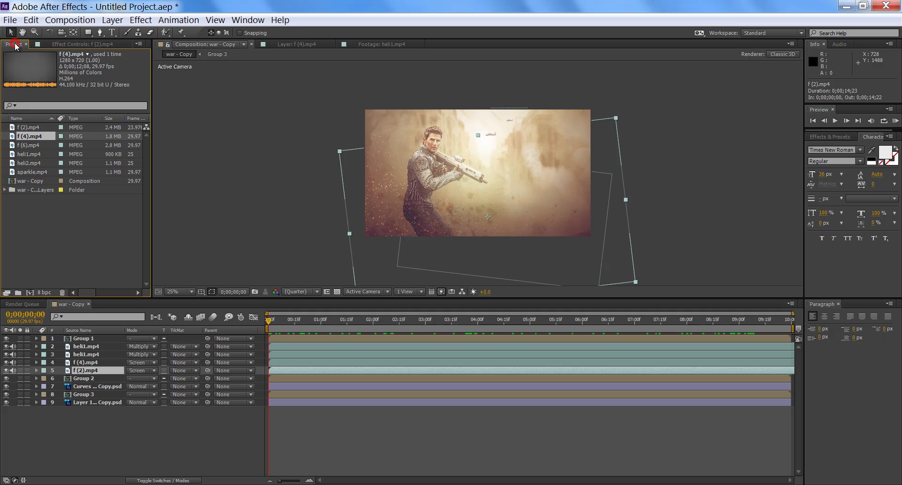
pyautogui.click(33, 225)
pyautogui.click(30, 172)
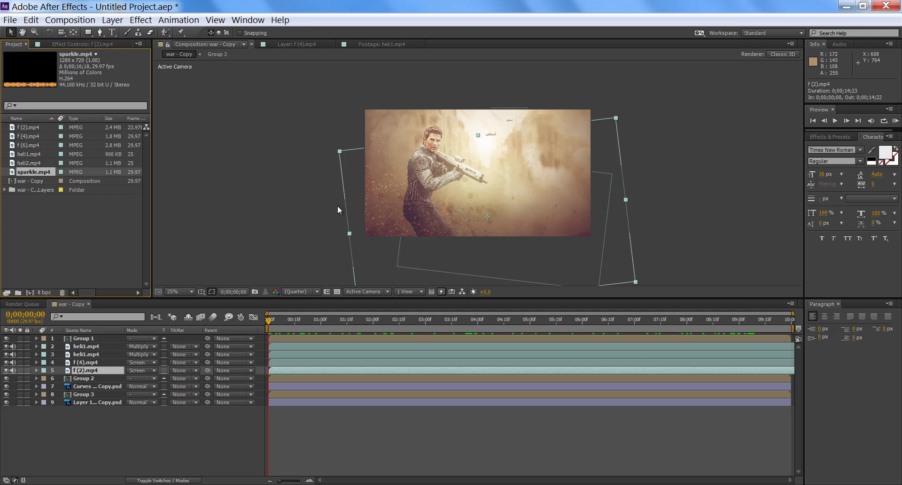
pyautogui.moveTo(28, 174); pyautogui.dragTo(80, 372)
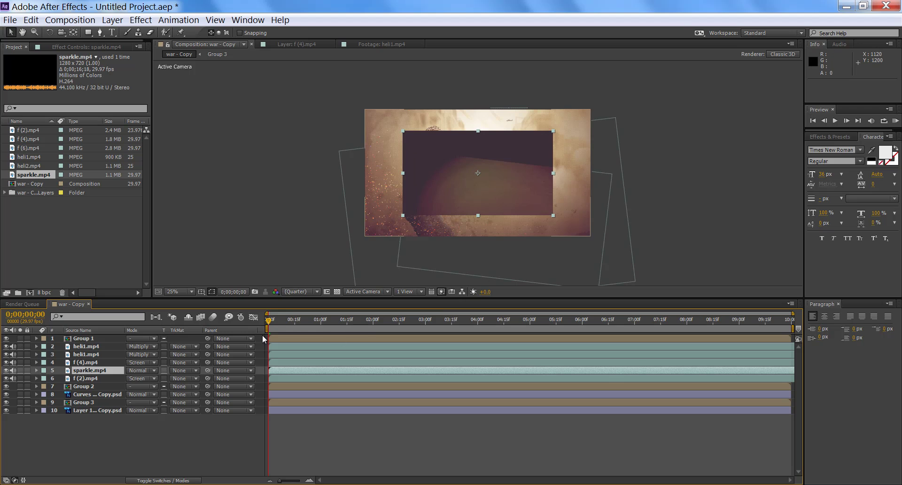
# At 0;00;00;08, set the sparkle.mp4 layer's blending mode to Screen and enlarge it proportionally to about 142%.
pyautogui.moveTo(269, 320)
pyautogui.mouseDown()
pyautogui.moveTo(341, 324)
pyautogui.moveTo(283, 331)
pyautogui.mouseUp()
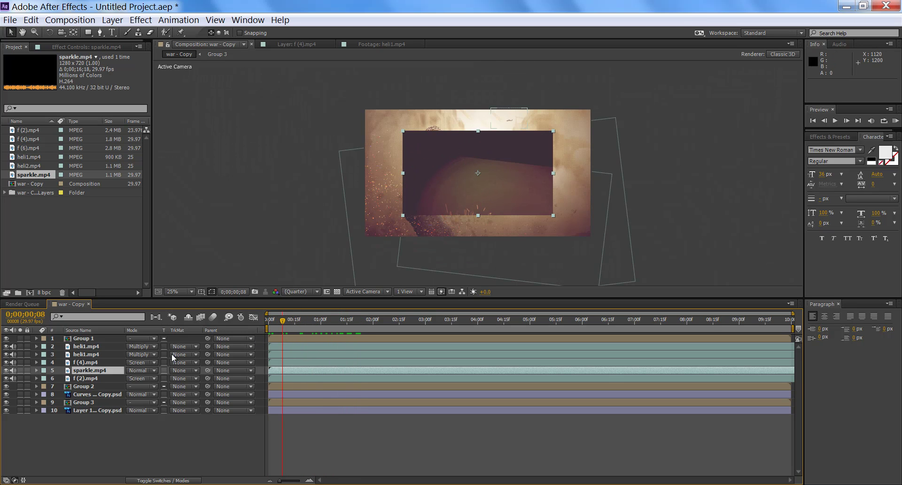
pyautogui.click(155, 371)
pyautogui.click(207, 203)
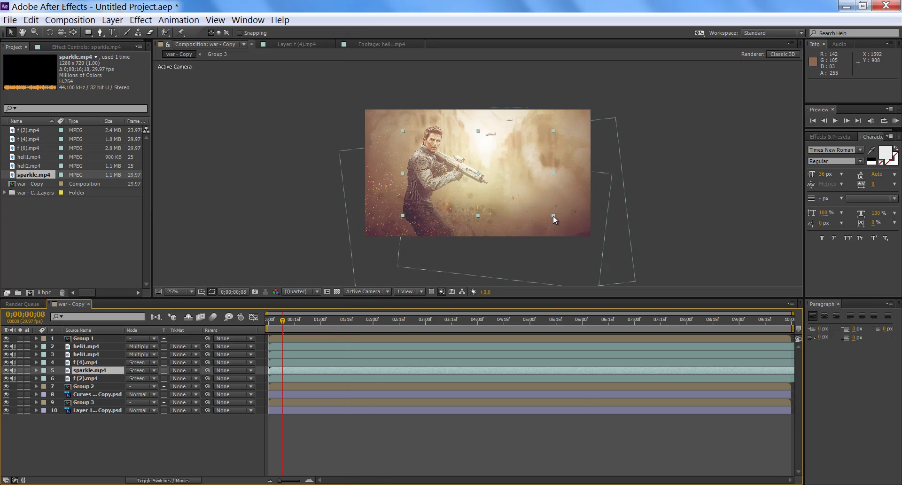
pyautogui.moveTo(553, 215); pyautogui.dragTo(585, 241)
pyautogui.press('Return')
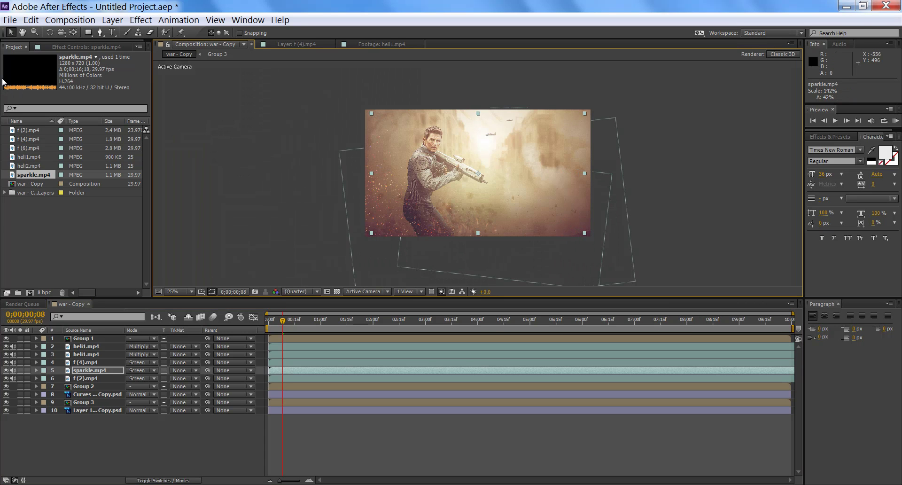
# Rotate the sparkle.mp4 layer to about 14.7° and move it to about 532, 688, checking it at 0;00;09;02.
pyautogui.click(52, 32)
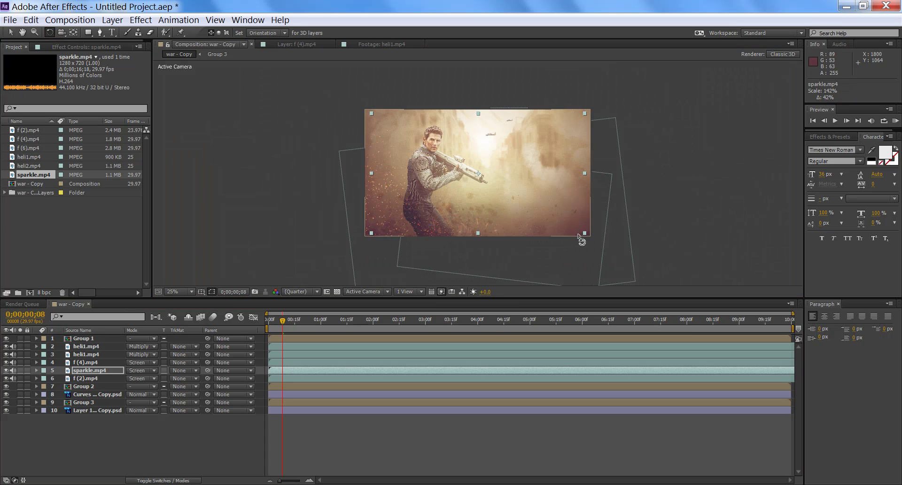
pyautogui.moveTo(584, 234); pyautogui.dragTo(543, 232)
pyautogui.click(10, 32)
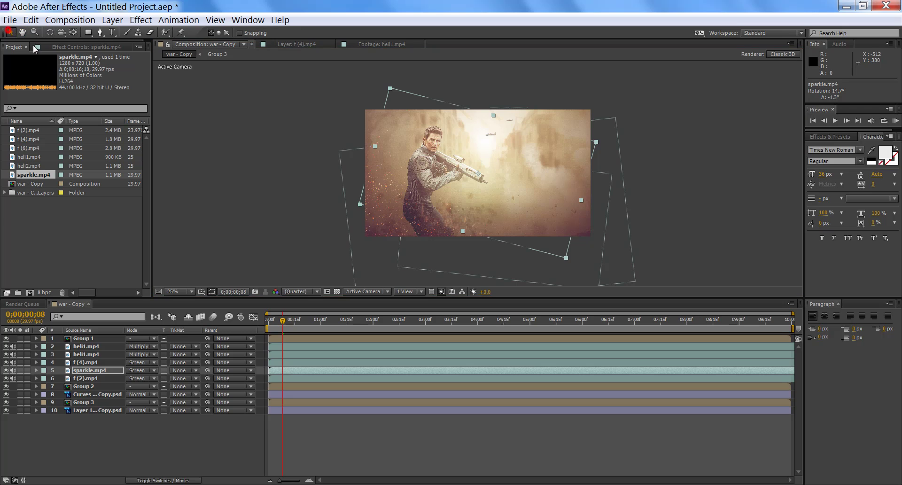
pyautogui.moveTo(497, 197); pyautogui.dragTo(431, 236)
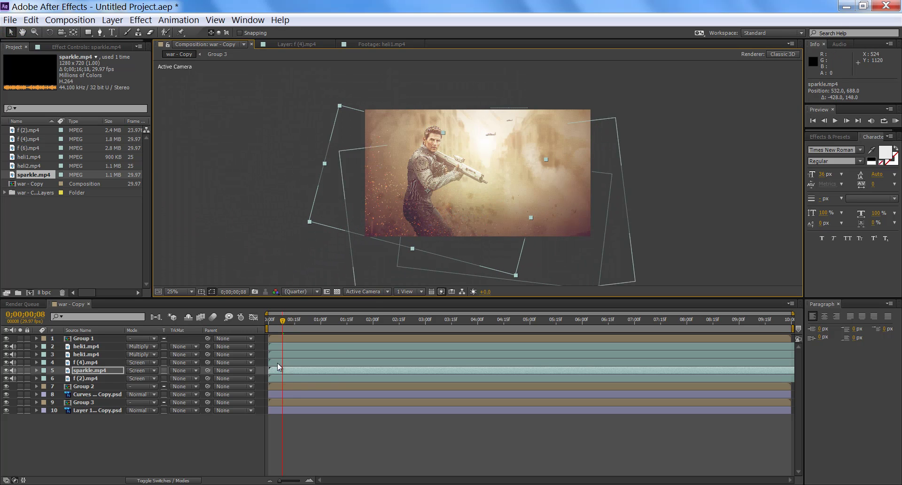
pyautogui.moveTo(283, 321); pyautogui.dragTo(743, 365)
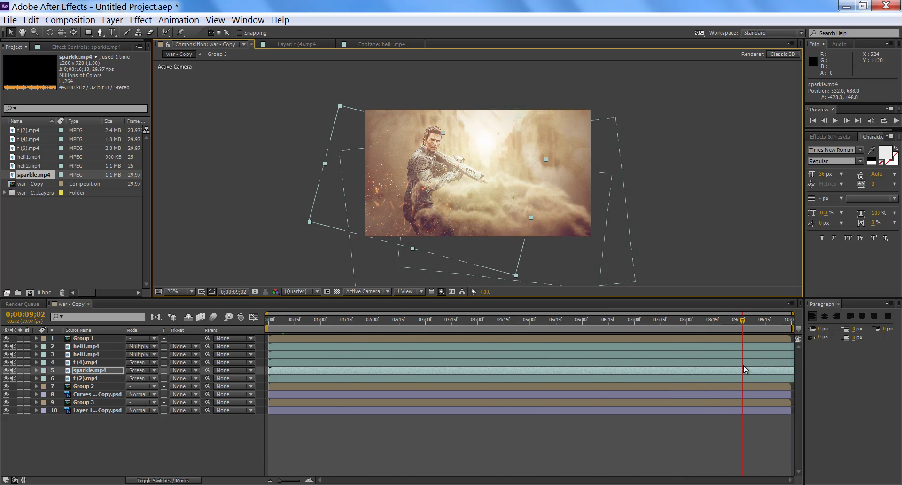
# Reorder the Curves 1/war - Copy.psd layer to sit directly above f (4).mp4 and preview the composition.
pyautogui.click(134, 442)
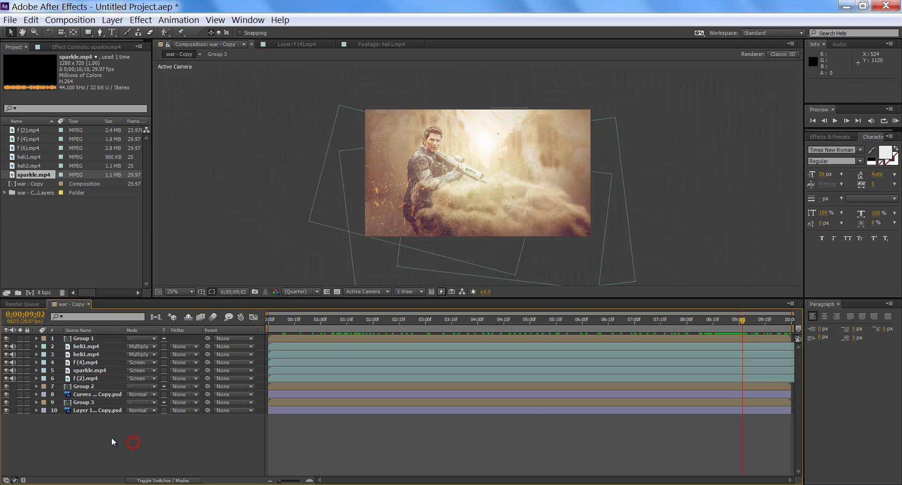
pyautogui.click(107, 395)
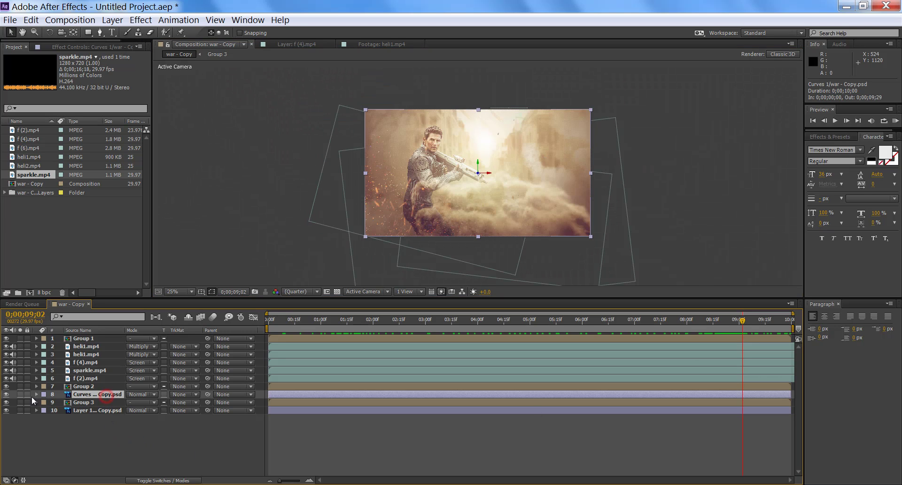
pyautogui.click(6, 402)
pyautogui.click(6, 403)
pyautogui.moveTo(76, 397); pyautogui.dragTo(139, 362)
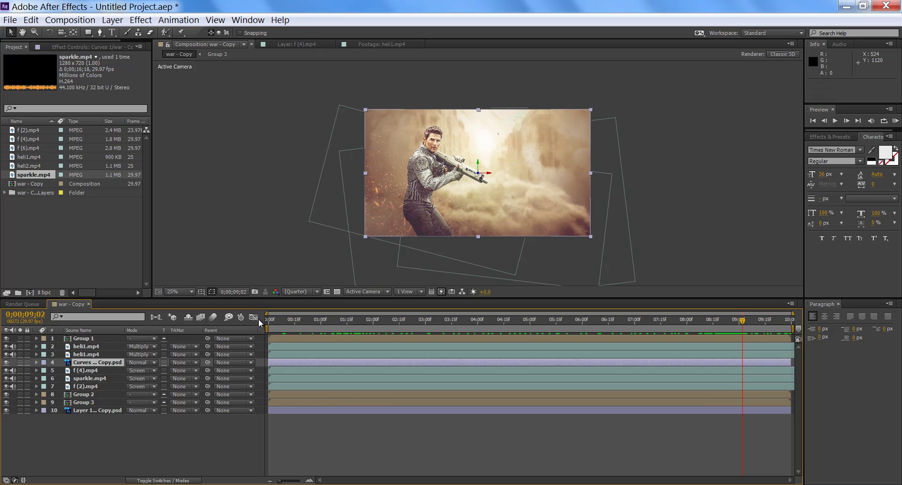
pyautogui.click(836, 121)
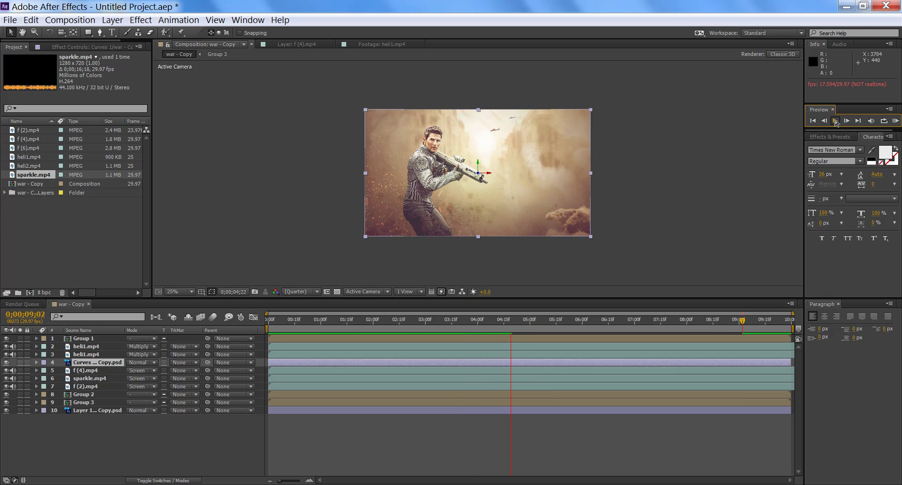
pyautogui.click(836, 122)
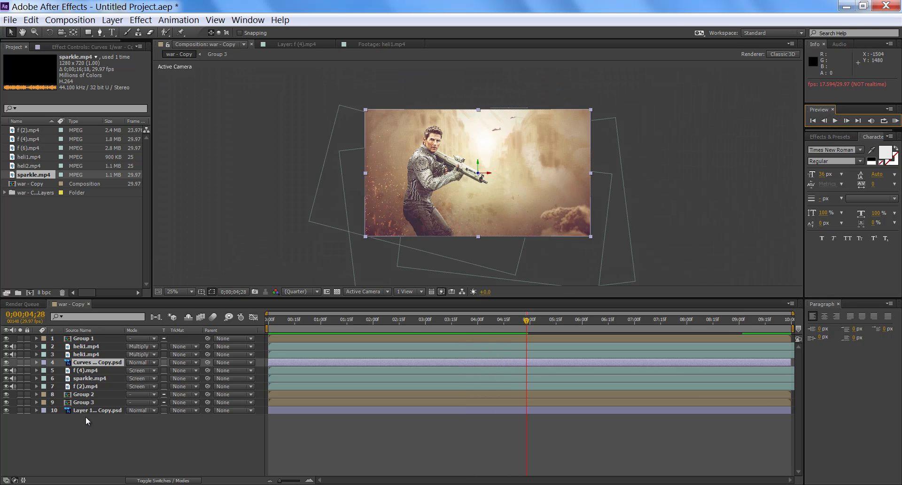
# Raise the sparkle.mp4 layer two levels so it sits directly above the Curves 1/war - Copy.psd layer.
pyautogui.click(92, 378)
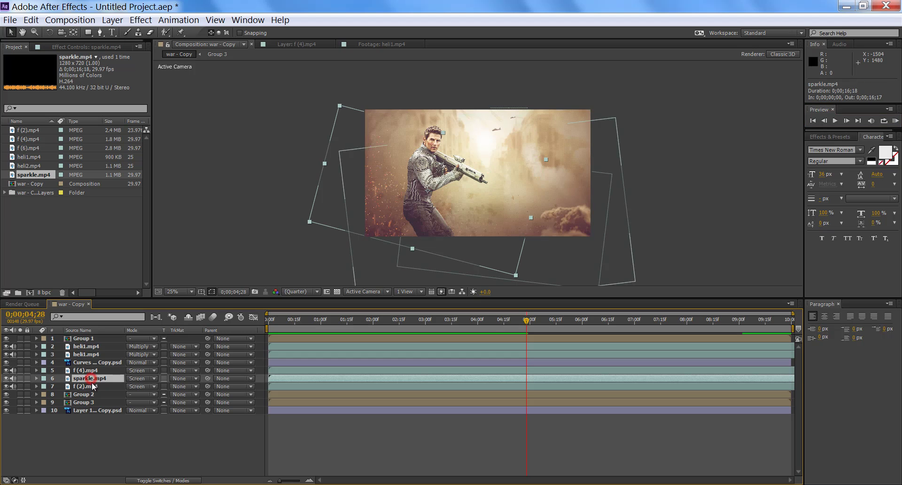
pyautogui.hotkey('ctrl', ']')
pyautogui.hotkey('ctrl', ']')
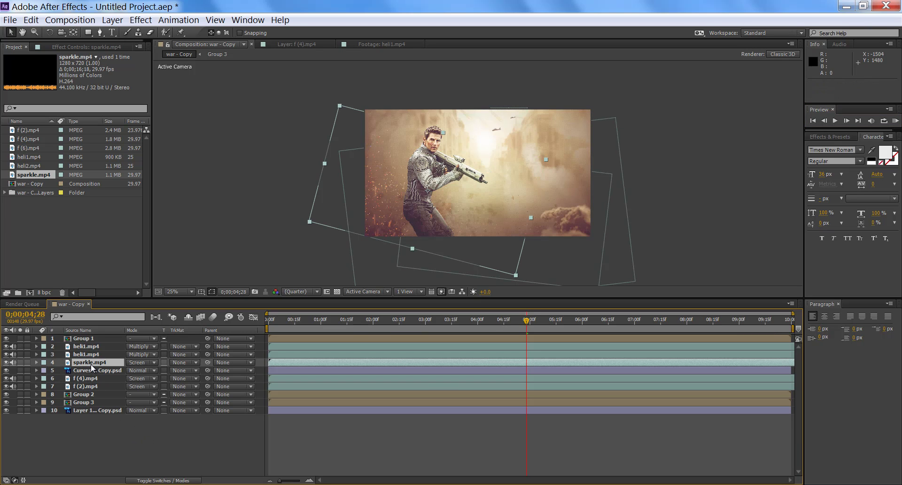
# Duplicate the sparkle.mp4 layer, move the copy to about 392, 564 and shrink it proportionally to about 113%.
pyautogui.hotkey('ctrl', 'd')
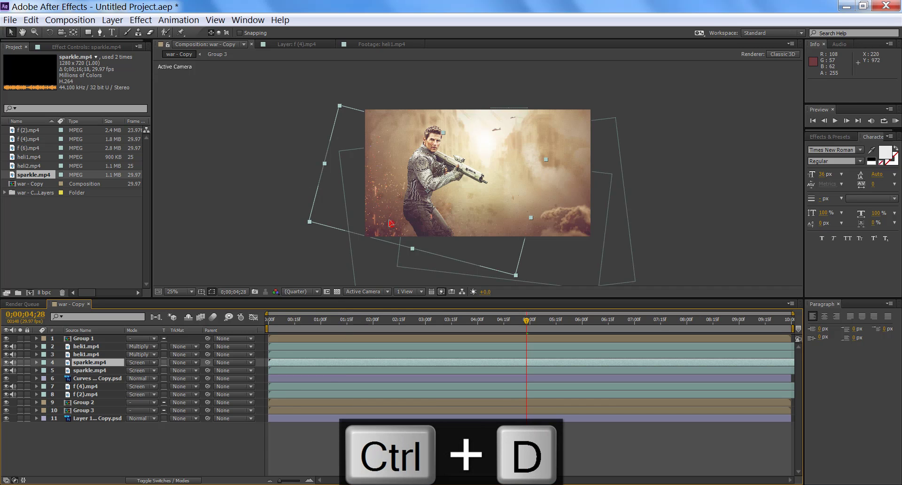
pyautogui.moveTo(479, 188); pyautogui.dragTo(463, 173)
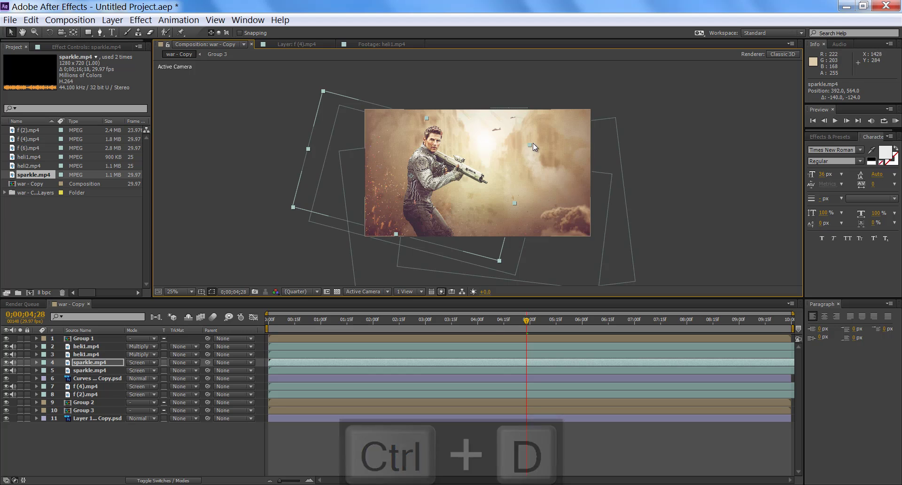
pyautogui.moveTo(531, 146); pyautogui.dragTo(506, 150)
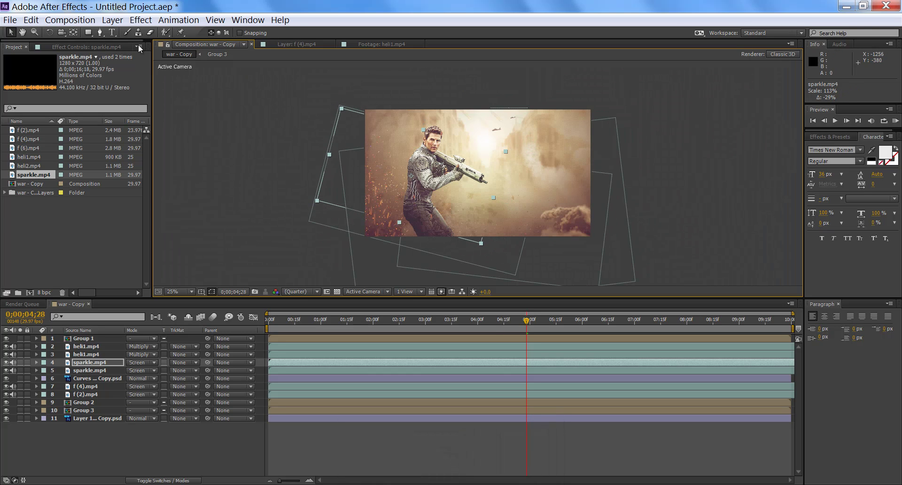
# Rotate the sparkle.mp4 copy to about 46.2° and move it to about 184, 744, checking the composition at 0;00;04;07.
pyautogui.click(49, 33)
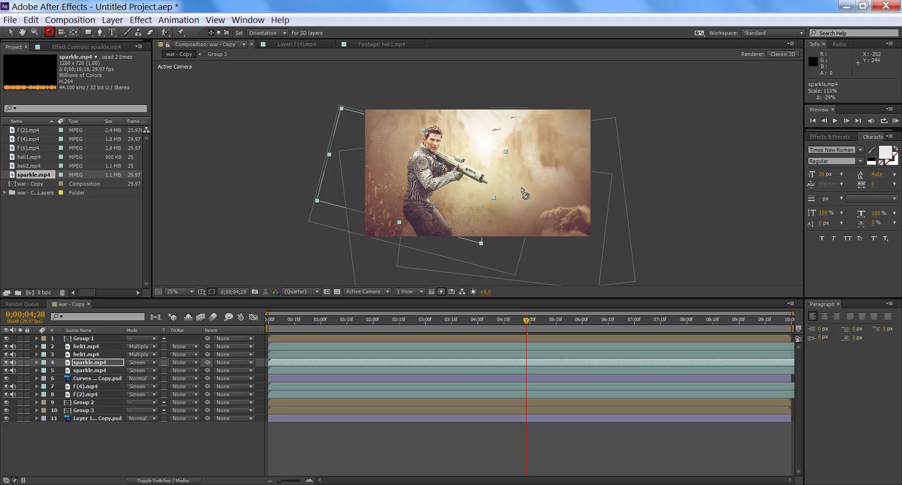
pyautogui.click(505, 151)
pyautogui.moveTo(505, 152); pyautogui.dragTo(466, 216)
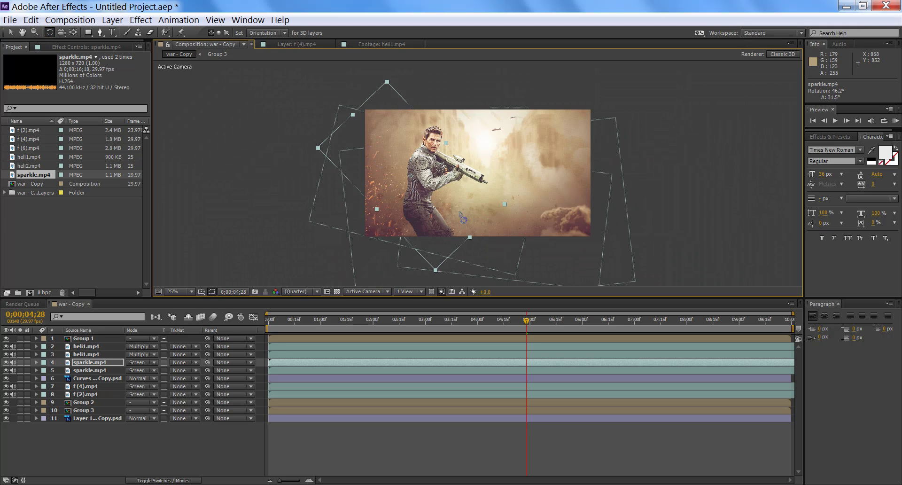
pyautogui.click(10, 32)
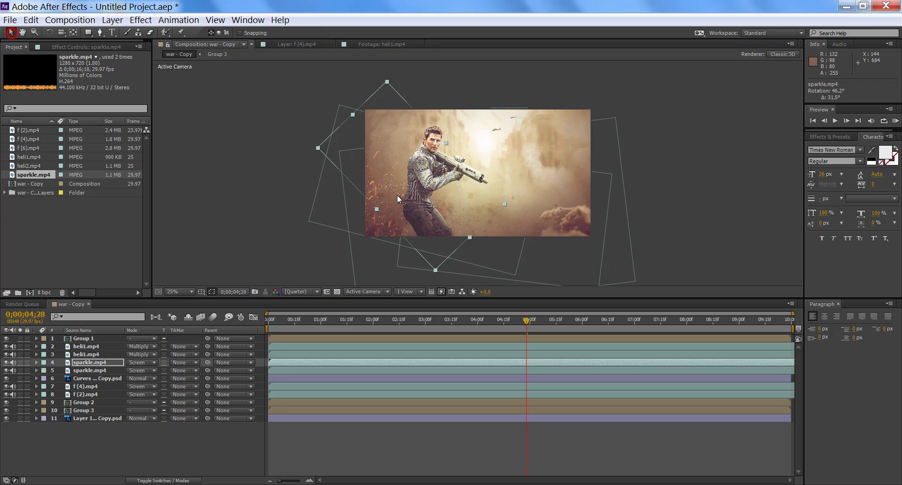
pyautogui.moveTo(398, 197); pyautogui.dragTo(371, 225)
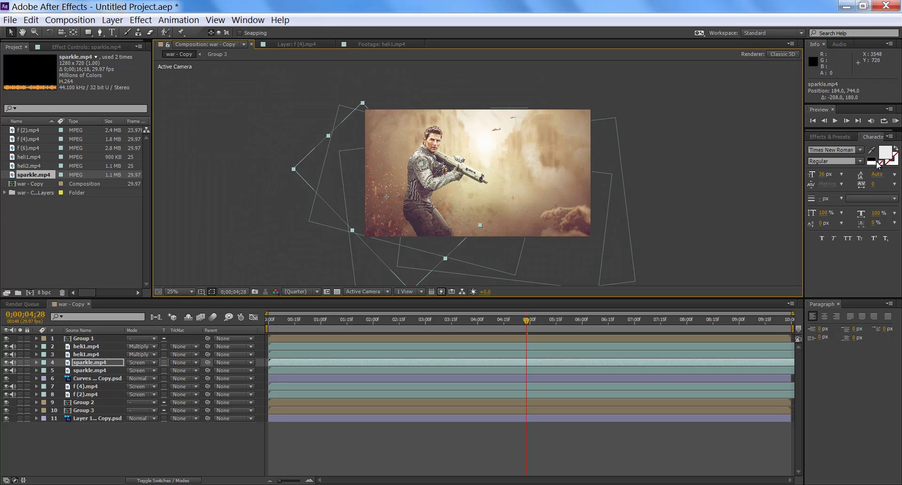
pyautogui.moveTo(528, 324); pyautogui.dragTo(490, 349)
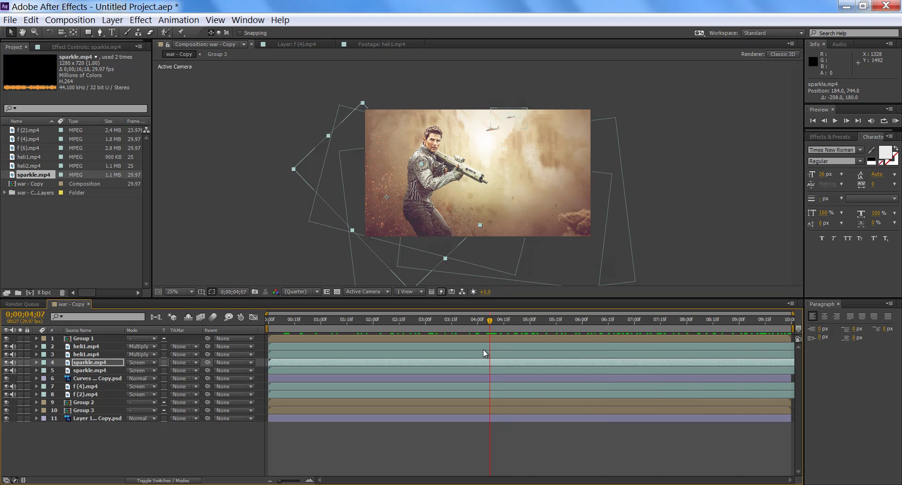
# Identify the two heli1.mp4 layers and reduce the upper one's opacity to 42%, checking it at 0;00;03;07.
pyautogui.click(89, 355)
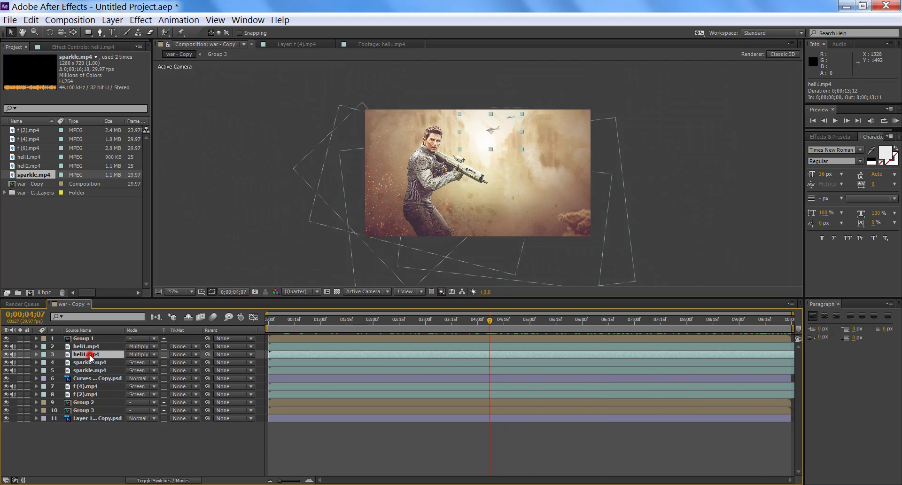
pyautogui.click(5, 354)
pyautogui.click(6, 354)
pyautogui.click(68, 348)
pyautogui.click(36, 347)
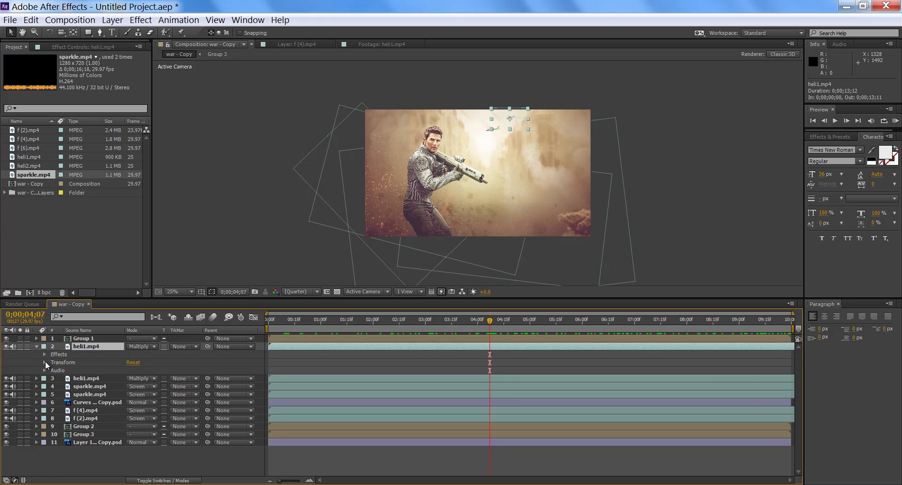
pyautogui.click(45, 362)
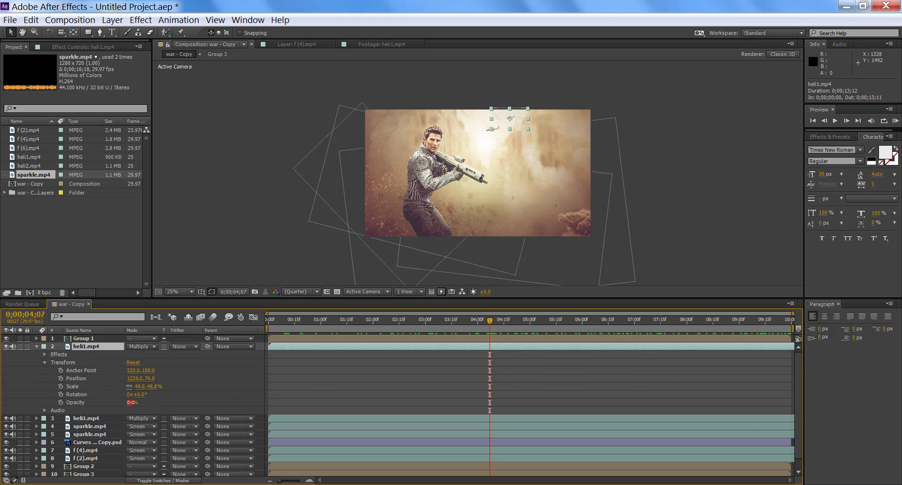
pyautogui.moveTo(130, 402); pyautogui.dragTo(122, 402)
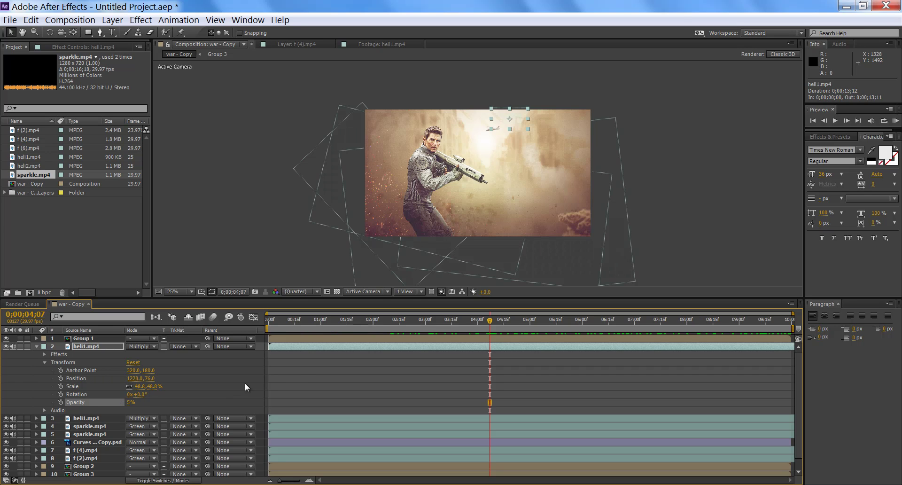
pyautogui.moveTo(490, 322); pyautogui.dragTo(437, 319)
pyautogui.click(248, 264)
pyautogui.click(130, 402)
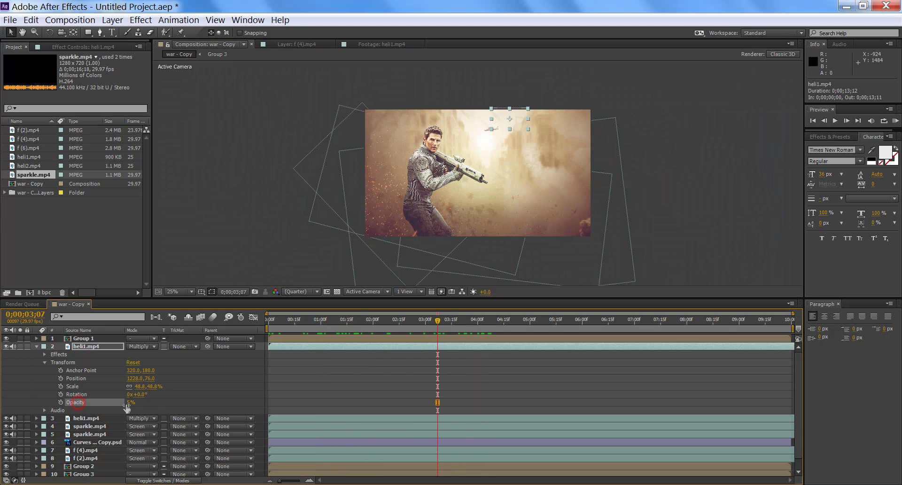
pyautogui.click(128, 408)
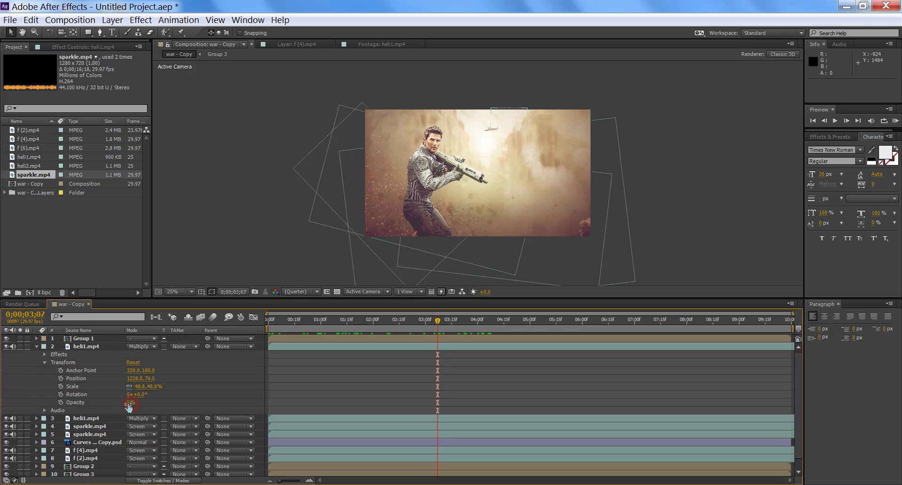
pyautogui.click(129, 403)
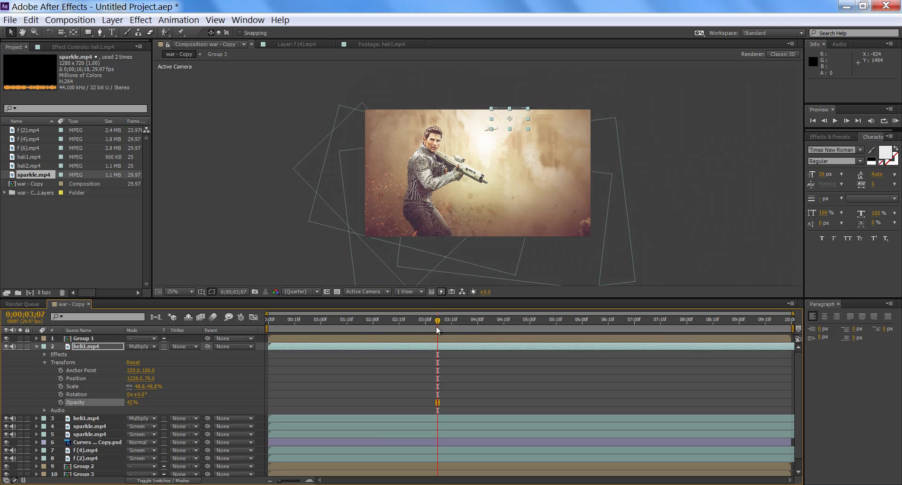
# Return to 0;00;00;00, slightly enlarge the lower heli1.mp4 layer and move it to about 1046, 132.
pyautogui.moveTo(436, 325); pyautogui.dragTo(160, 371)
pyautogui.click(278, 232)
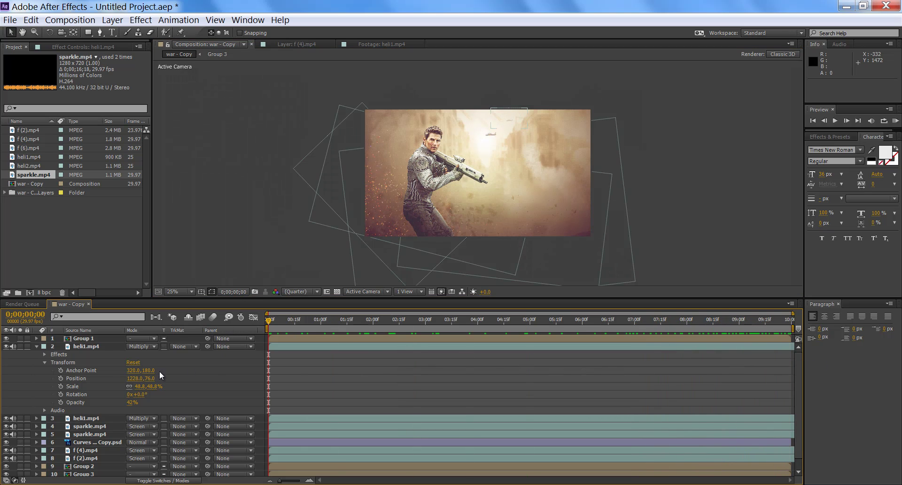
pyautogui.click(92, 418)
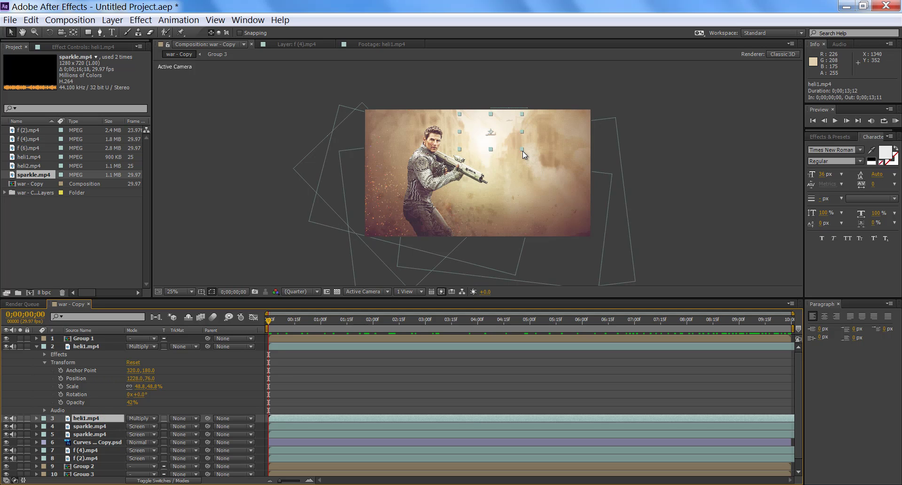
pyautogui.click(523, 151)
pyautogui.click(512, 145)
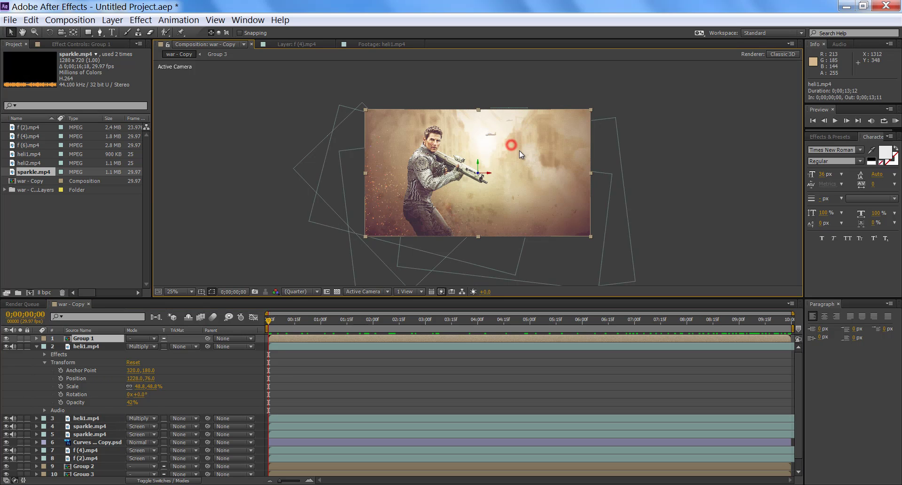
pyautogui.click(81, 418)
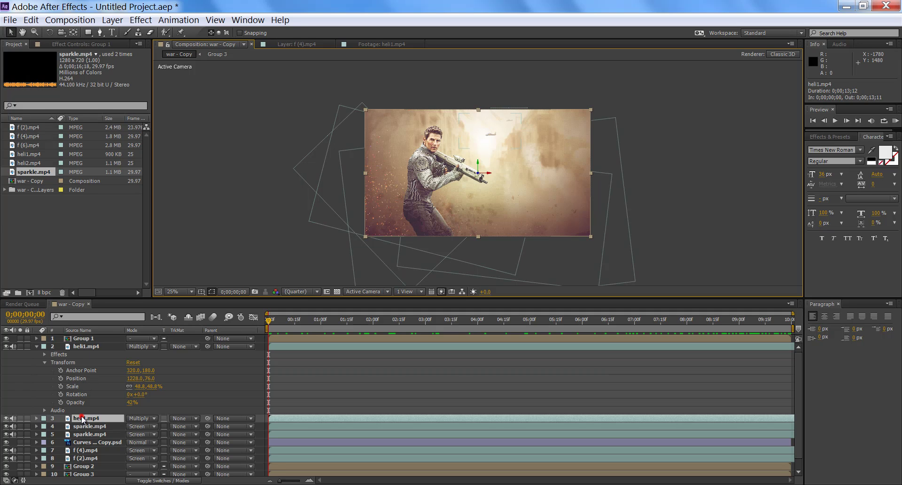
pyautogui.moveTo(523, 148)
pyautogui.mouseDown()
pyautogui.moveTo(530, 156)
pyautogui.moveTo(492, 136)
pyautogui.mouseUp()
pyautogui.click(494, 142)
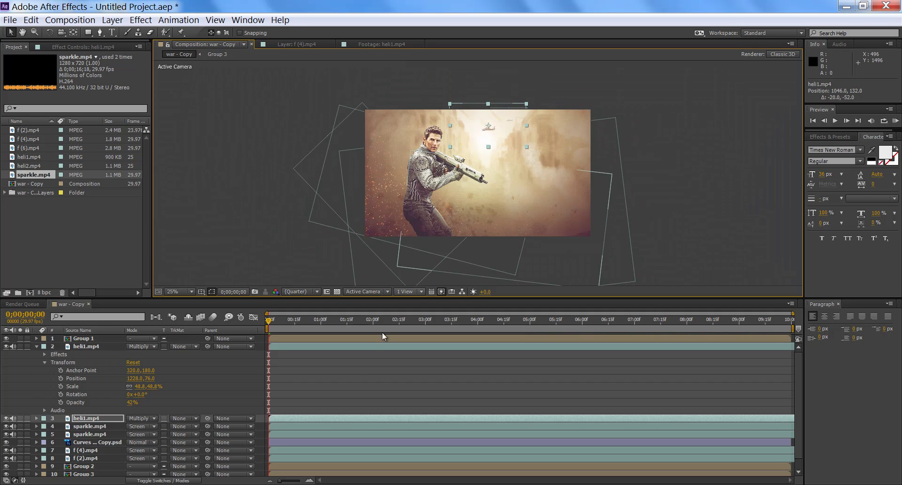
# Collapse the upper heli1.mp4 layer and make the heli1.mp4, sparkle.mp4, f (4).mp4 and f (2).mp4 layers 3D.
pyautogui.click(36, 346)
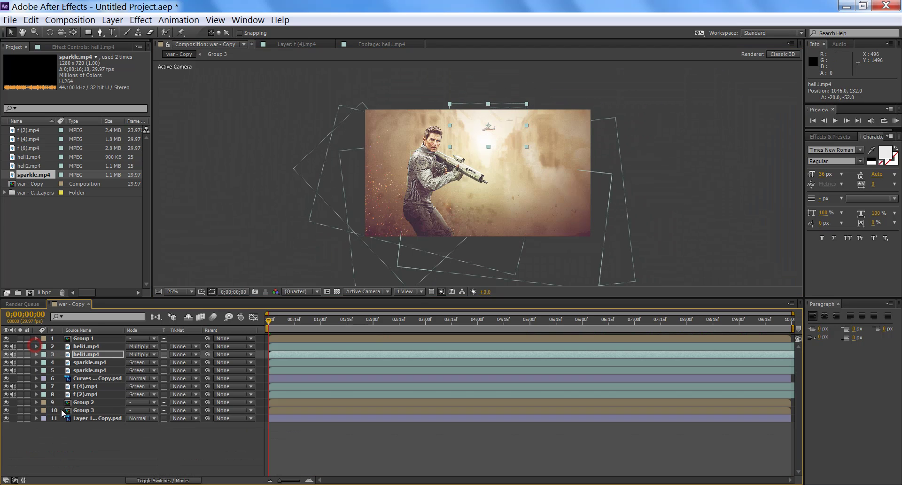
pyautogui.click(86, 459)
pyautogui.click(88, 347)
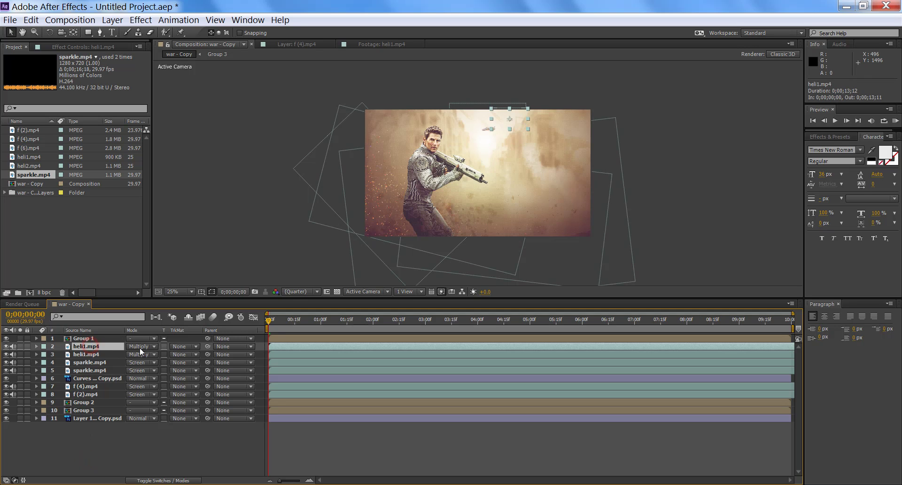
pyautogui.click(155, 480)
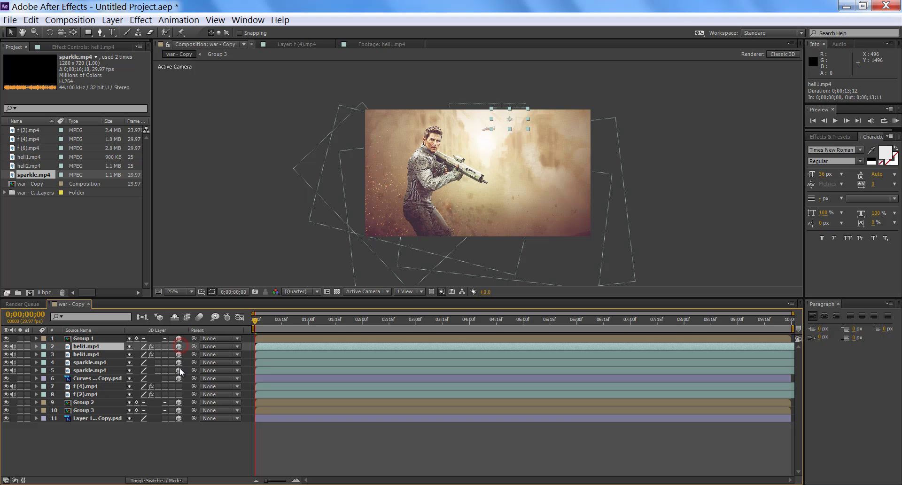
# Add a One-Node Camera with the 50mm preset above the Group 1 layer.
pyautogui.click(94, 337)
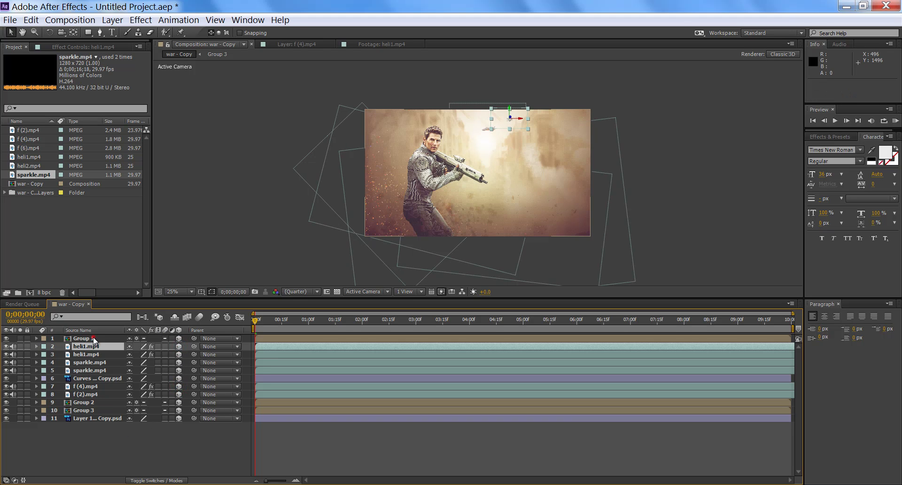
pyautogui.click(140, 21)
pyautogui.moveTo(216, 34)
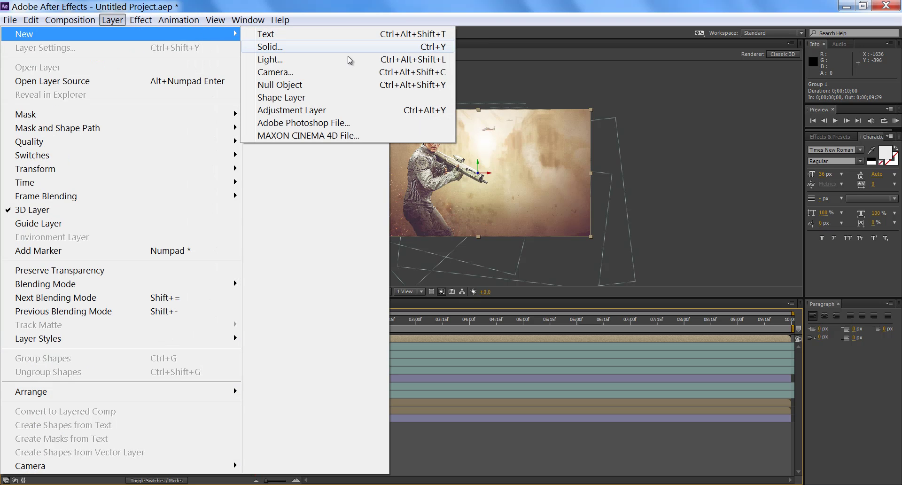
pyautogui.click(346, 73)
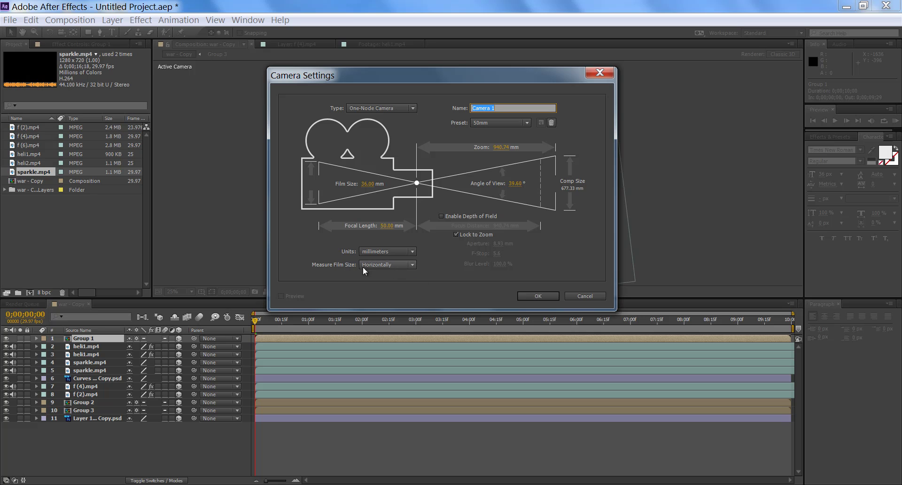
pyautogui.click(544, 297)
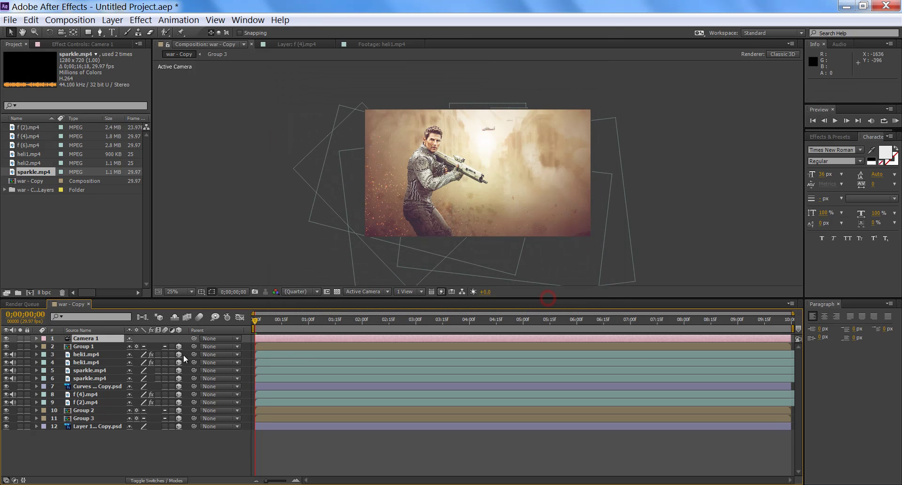
# Expand the Camera 1 layer's property groups and show the composition in the 4 Views layout.
pyautogui.click(93, 338)
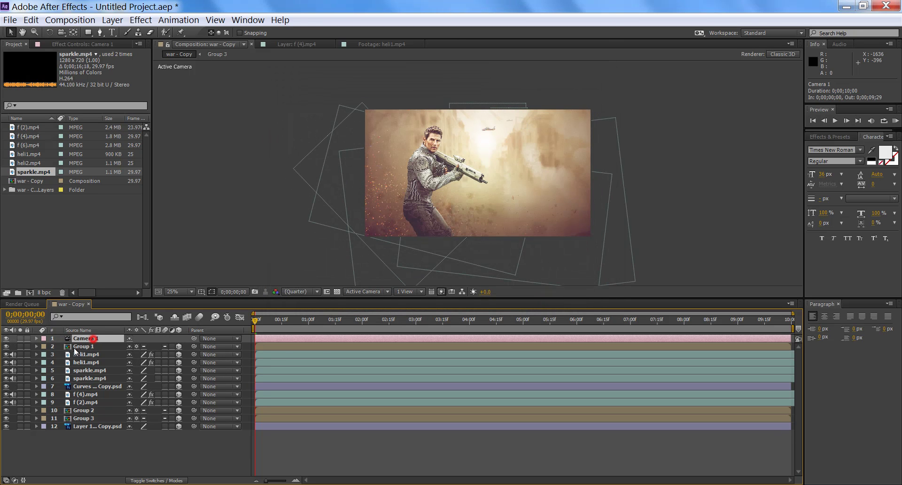
pyautogui.click(36, 338)
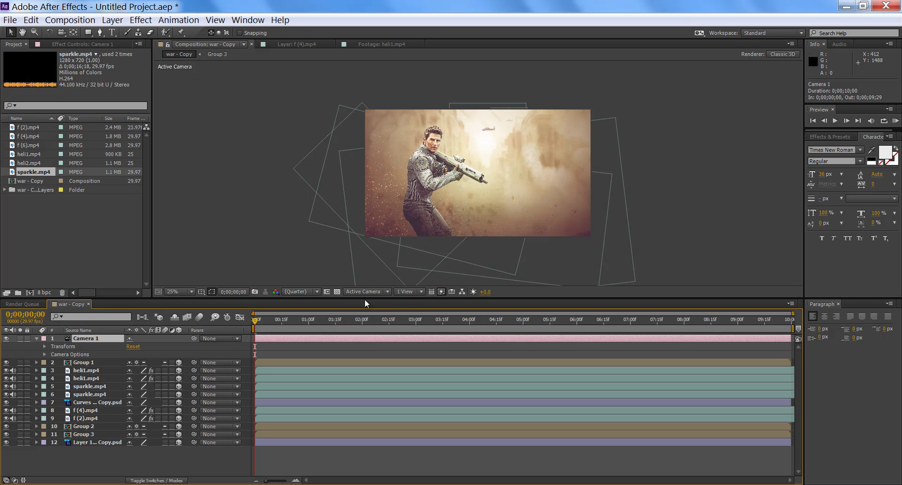
pyautogui.click(422, 290)
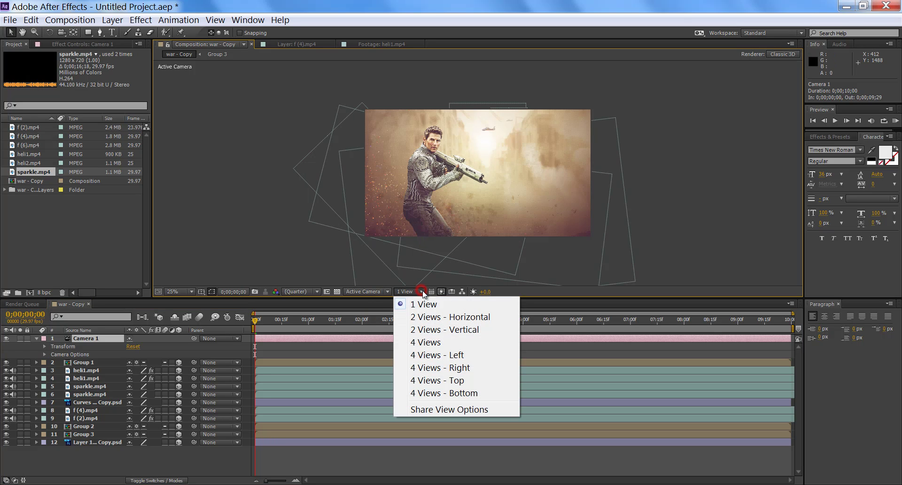
pyautogui.click(439, 342)
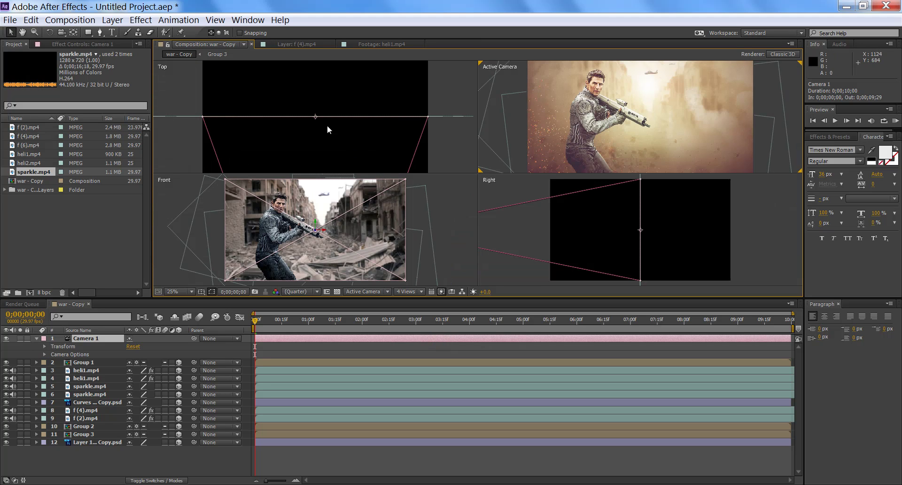
# Move the Curves 1/war - Copy.psd layer toward the camera in the Top view, to a Z position of about -300.
pyautogui.click(315, 117)
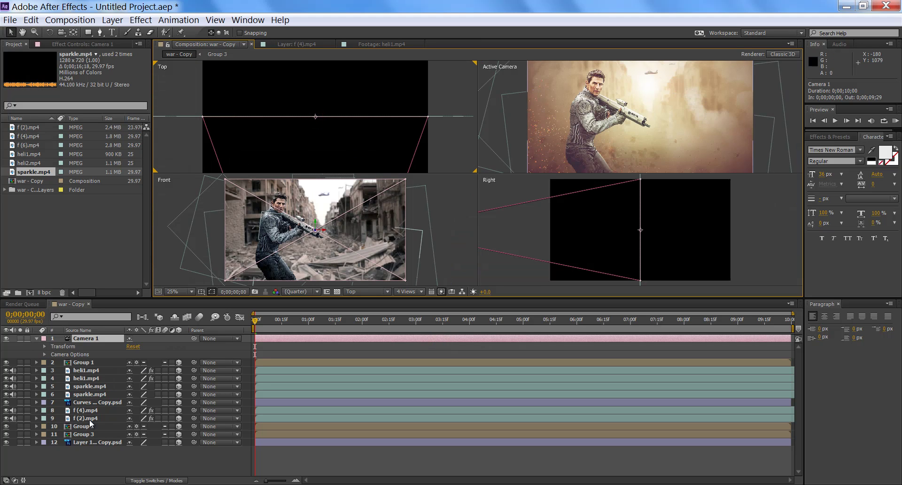
pyautogui.click(95, 404)
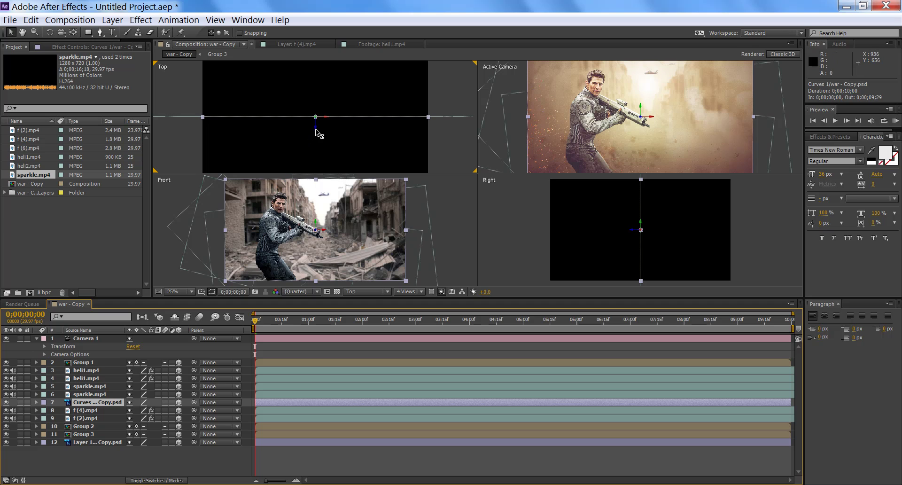
pyautogui.moveTo(317, 129); pyautogui.dragTo(315, 157)
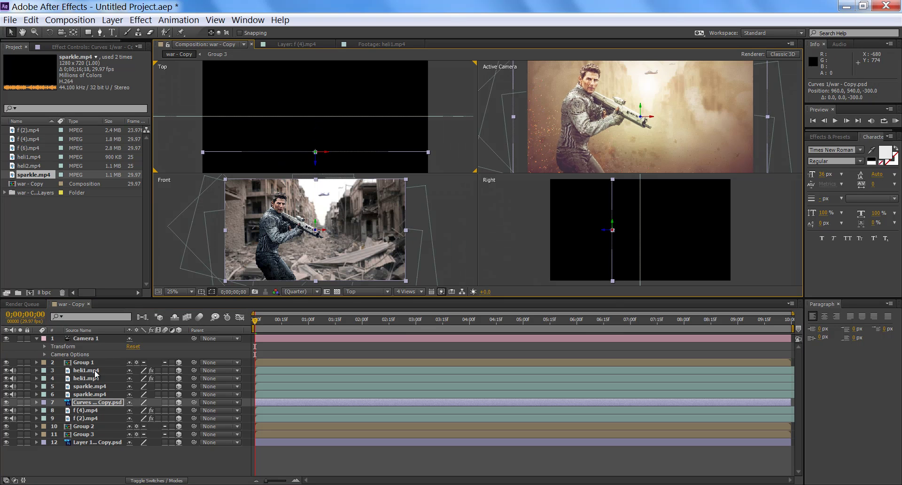
# Push the Layer 1/war - Copy.psd layer away from the camera to a Z position of about 368 and expand its transform properties.
pyautogui.click(86, 442)
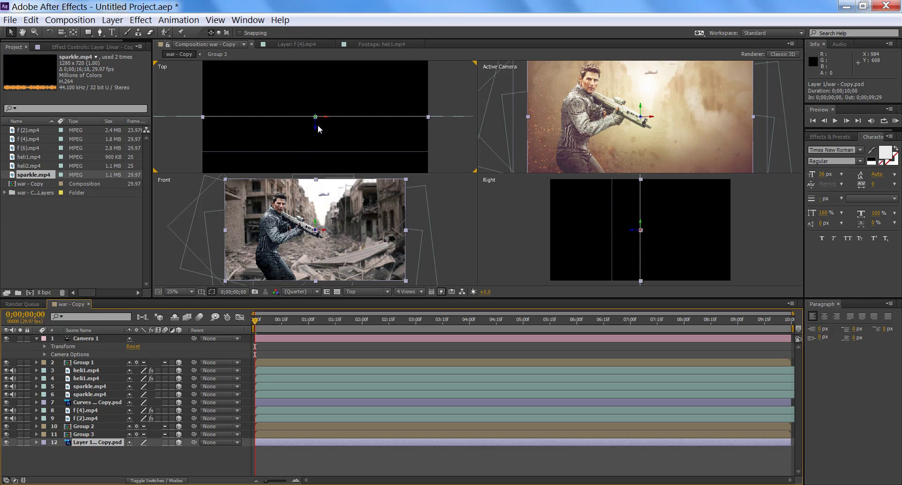
pyautogui.moveTo(315, 130); pyautogui.dragTo(316, 88)
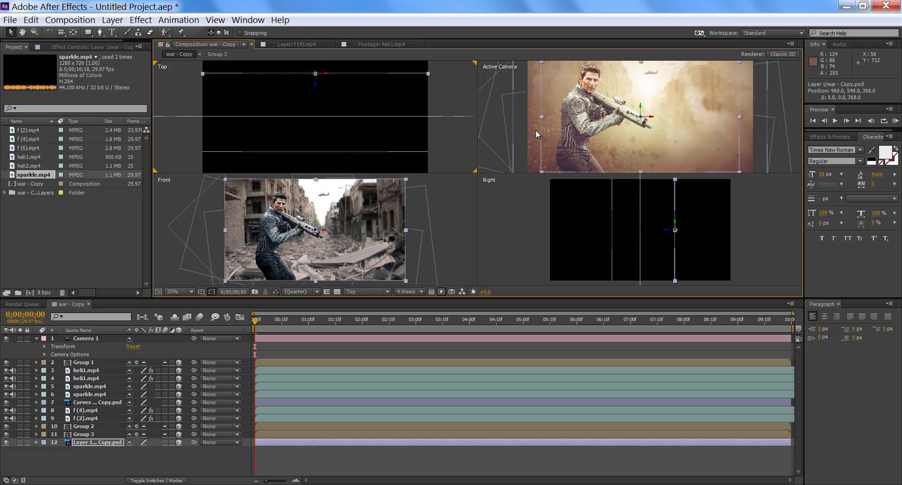
pyautogui.click(35, 443)
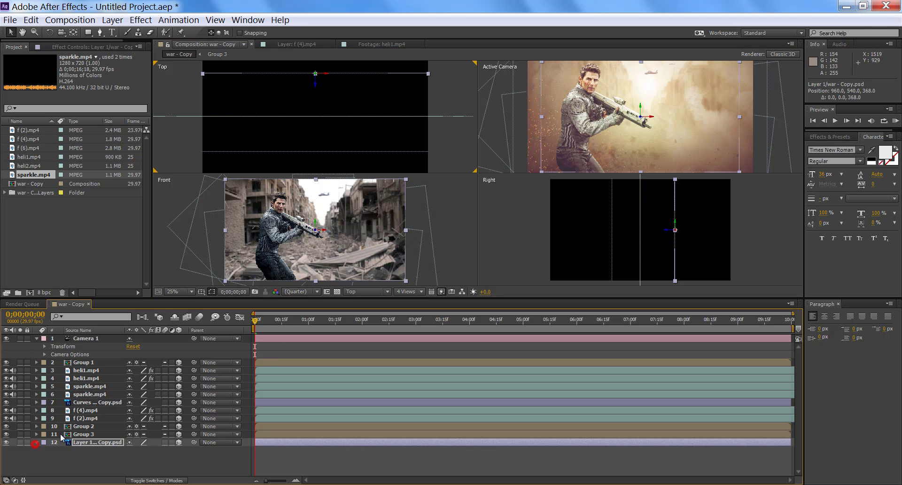
pyautogui.click(44, 450)
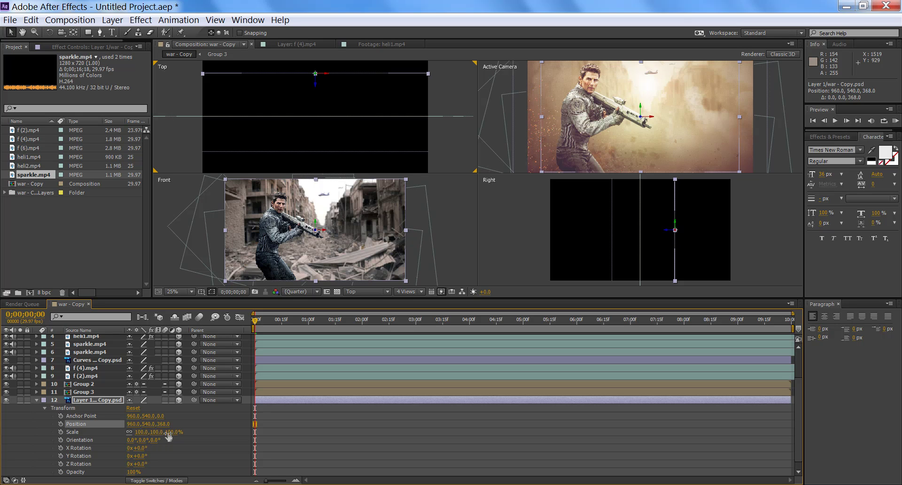
# Scale the Layer 1/war - Copy.psd background layer to 120% and collapse its properties.
pyautogui.moveTo(168, 432); pyautogui.dragTo(179, 433)
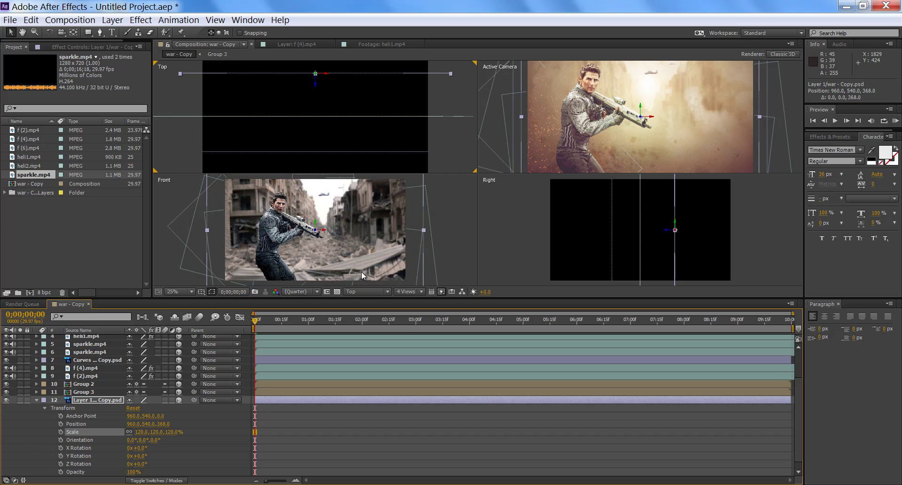
pyautogui.click(37, 400)
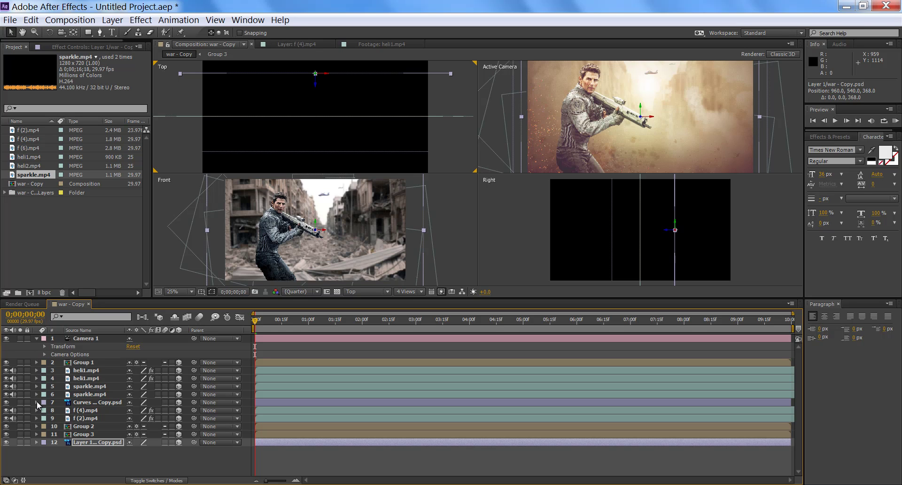
# Push the f (4).mp4 layer away from the camera to a Z position of about 160 and f (2).mp4 to about 76.
pyautogui.click(92, 411)
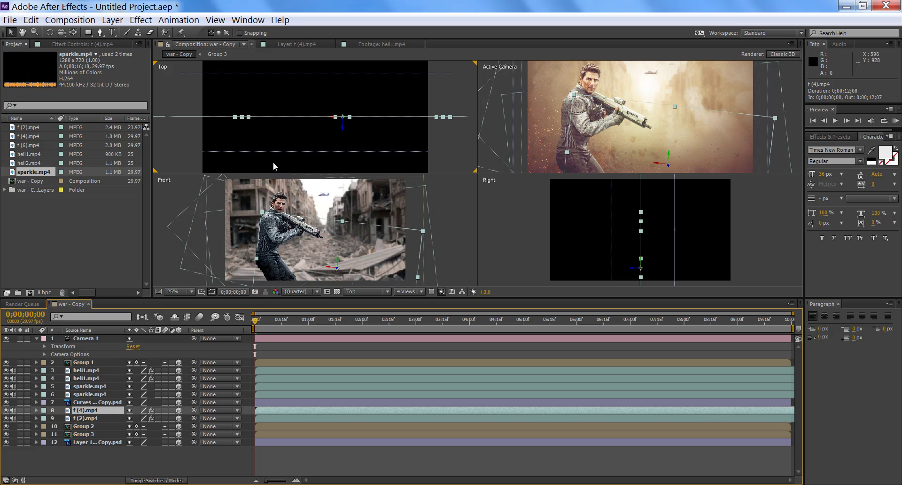
pyautogui.moveTo(344, 128); pyautogui.dragTo(343, 110)
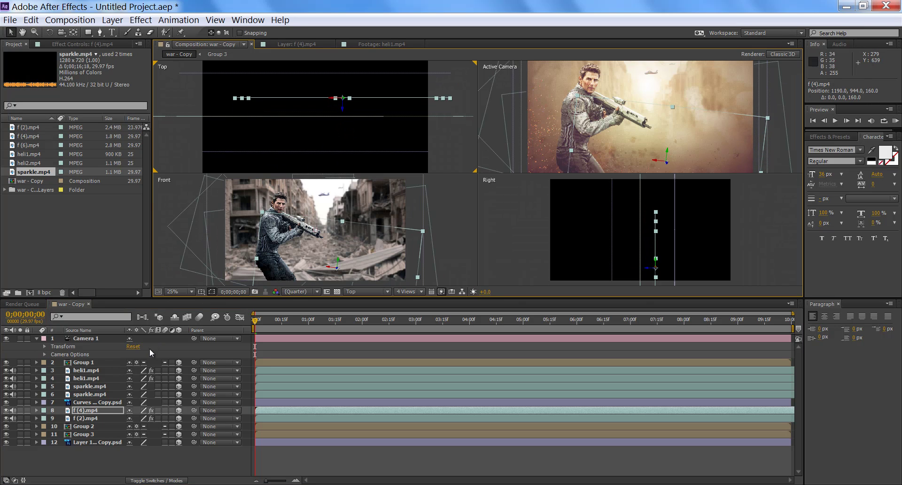
pyautogui.click(93, 419)
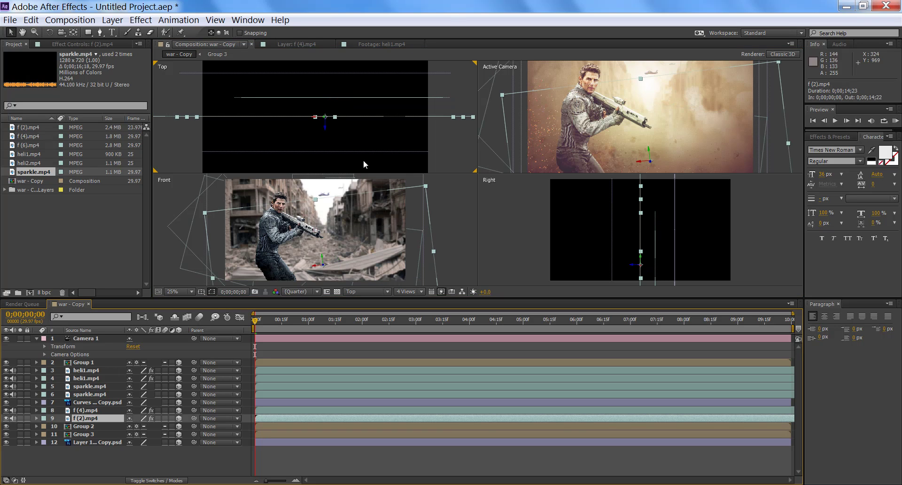
pyautogui.moveTo(328, 130); pyautogui.dragTo(328, 122)
pyautogui.press('Return')
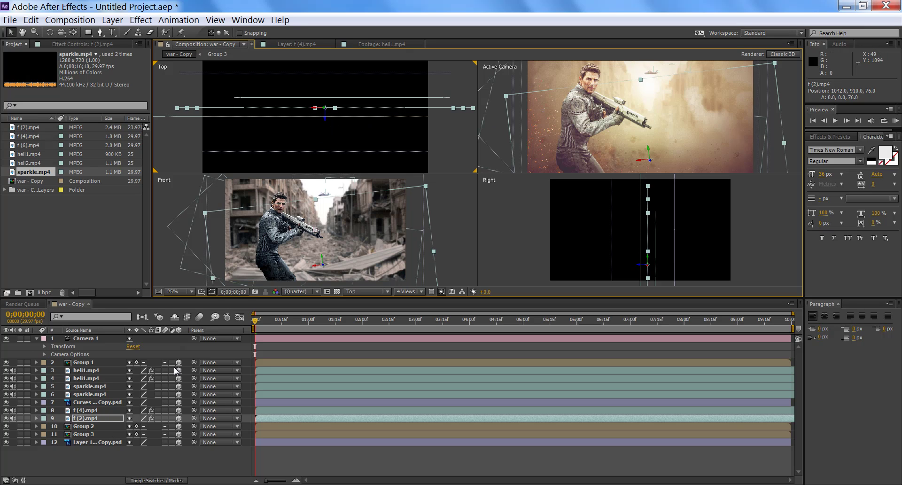
pyautogui.click(91, 425)
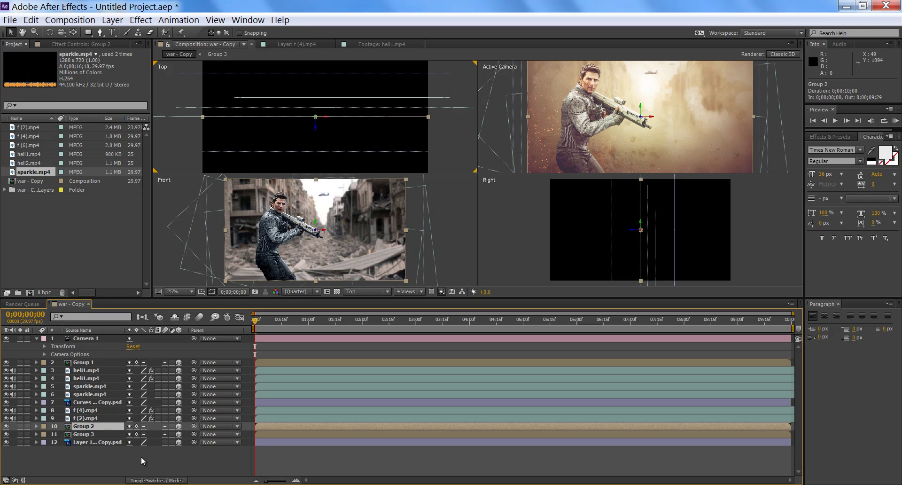
# Expand the Camera 1 transform properties and show the composition in the 2 Views - Horizontal layout.
pyautogui.click(73, 348)
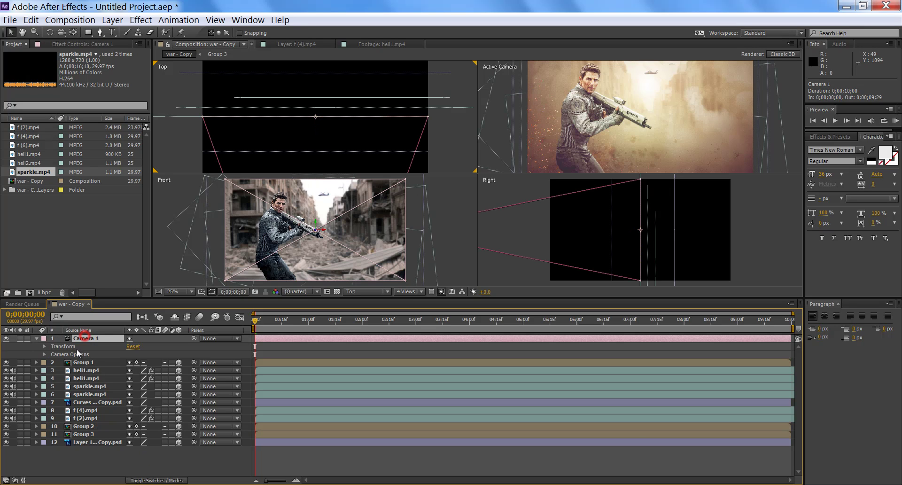
pyautogui.click(44, 346)
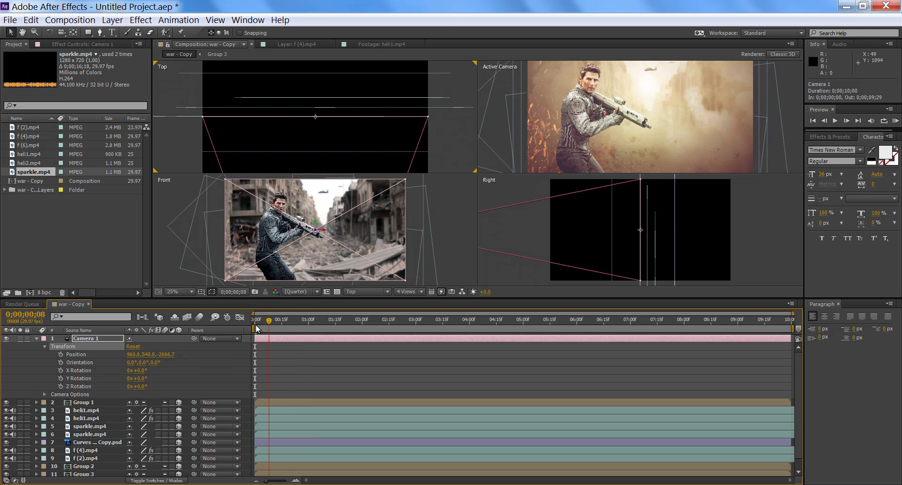
pyautogui.click(413, 292)
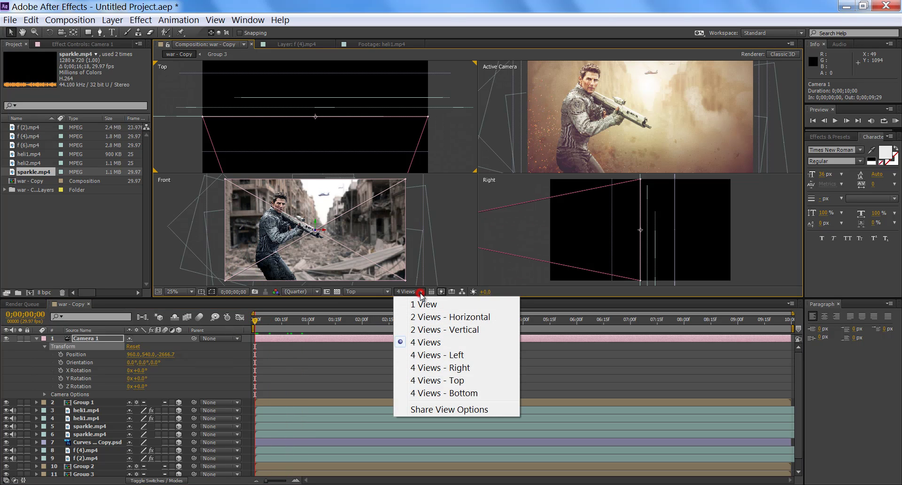
pyautogui.click(428, 316)
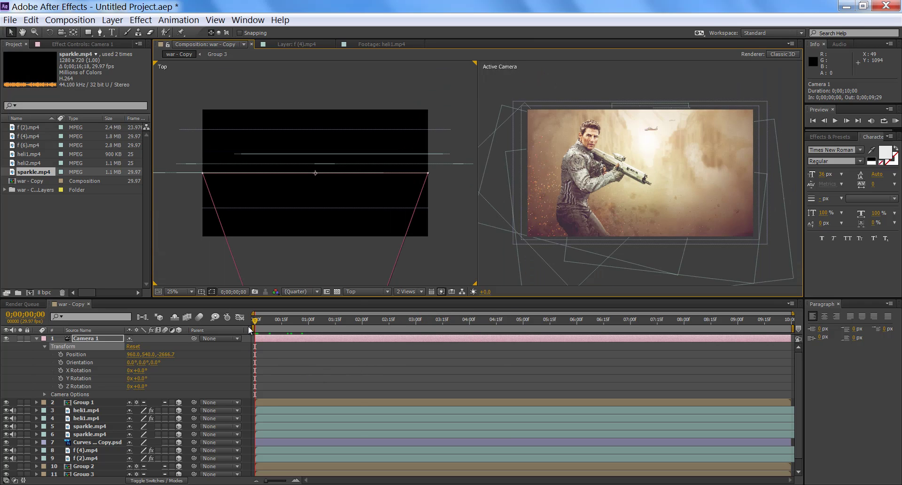
# At 0;00;09;29, set Camera 1's Z position to about -2359.7 and Y Rotation to -6°, and start keyframing both properties.
pyautogui.moveTo(270, 320); pyautogui.dragTo(820, 340)
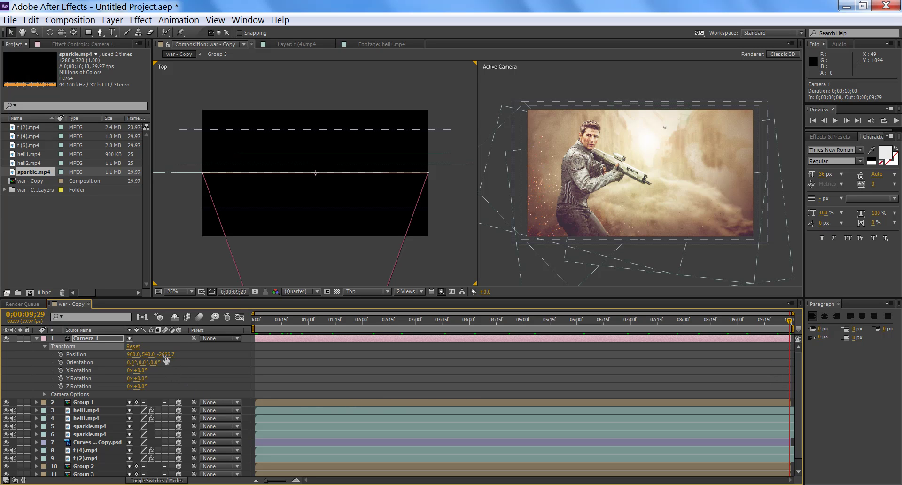
pyautogui.moveTo(165, 354); pyautogui.dragTo(281, 327)
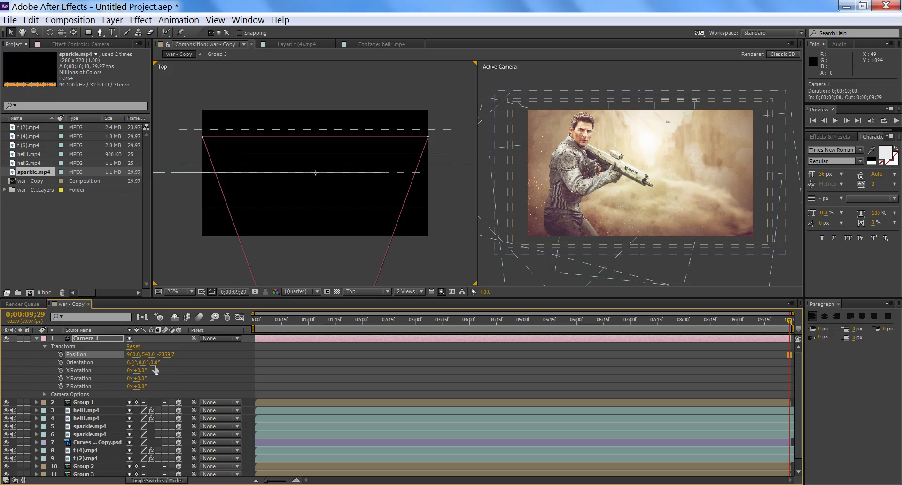
pyautogui.moveTo(155, 362); pyautogui.dragTo(158, 368)
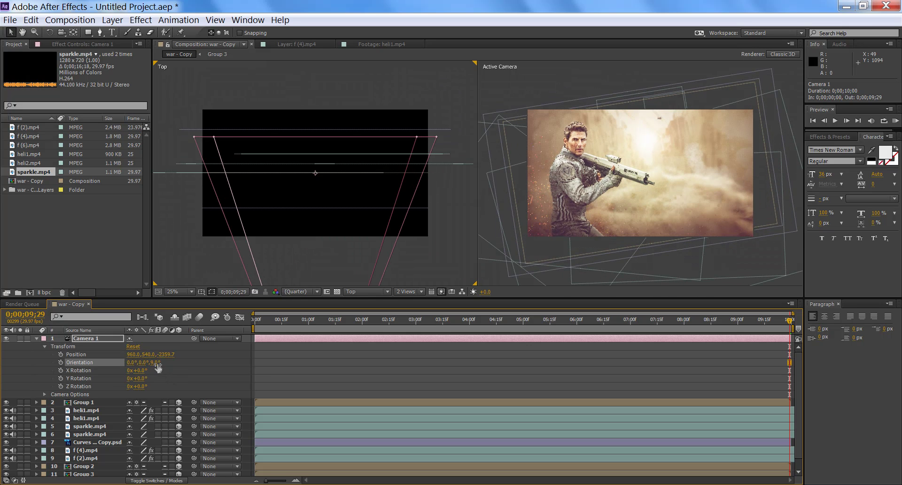
pyautogui.hotkey('ctrl', 'z')
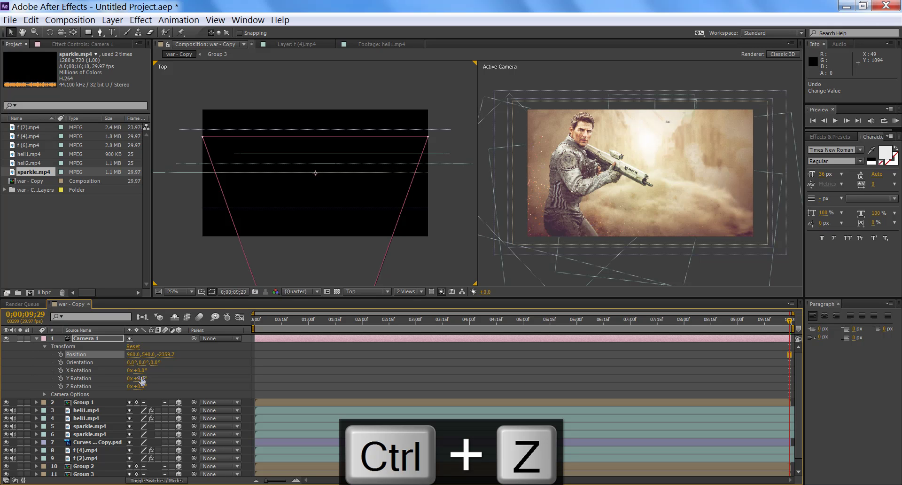
pyautogui.moveTo(140, 377); pyautogui.dragTo(139, 378)
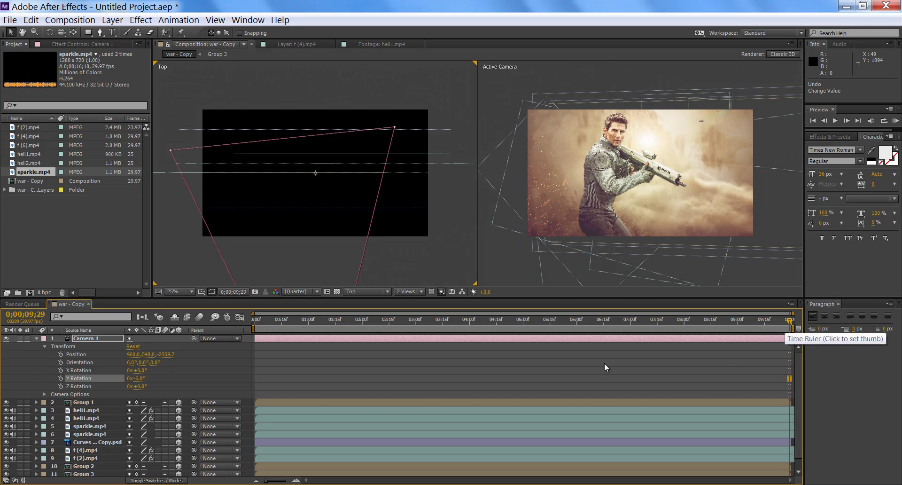
pyautogui.click(61, 355)
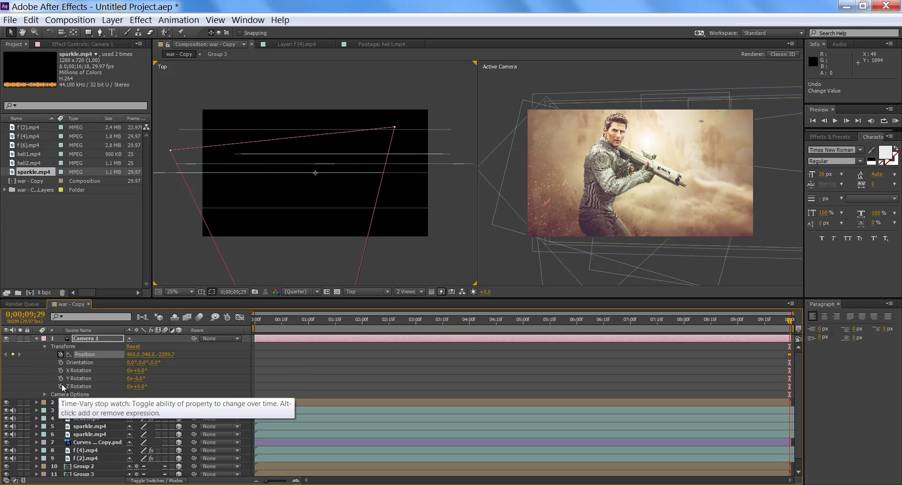
pyautogui.click(61, 378)
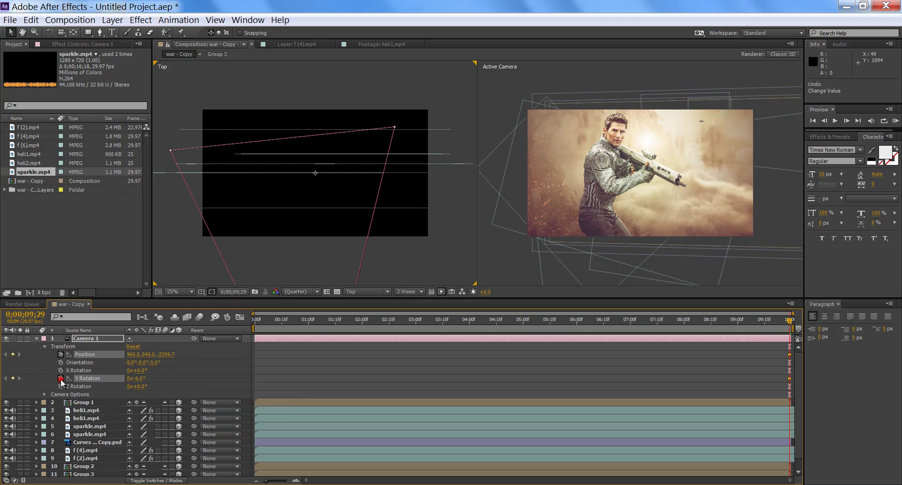
# At the first frame, set Camera 1's Z position to about -2689.7 and its Y Rotation to 1°.
pyautogui.moveTo(791, 322); pyautogui.dragTo(247, 340)
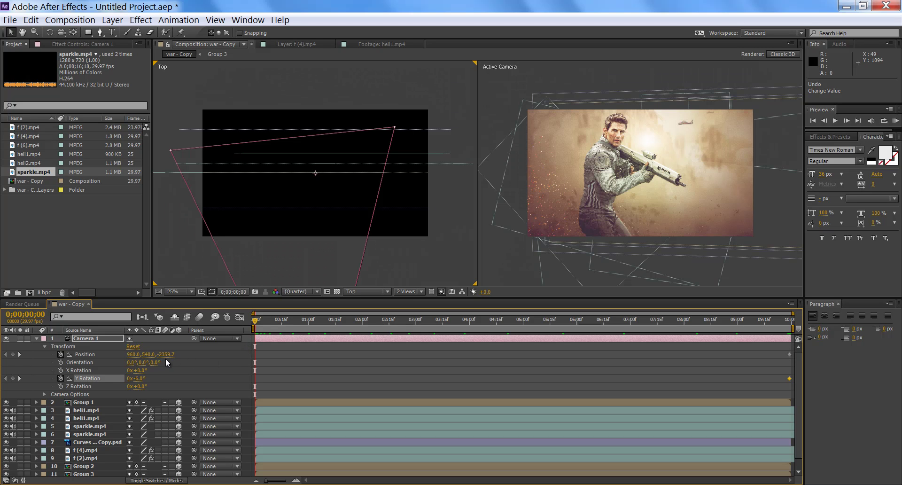
pyautogui.moveTo(166, 354); pyautogui.dragTo(38, 399)
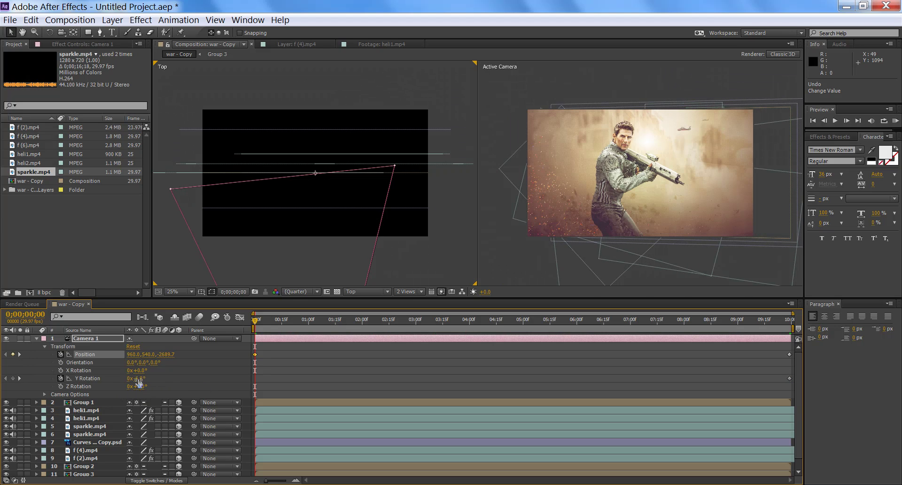
pyautogui.moveTo(139, 378); pyautogui.dragTo(142, 378)
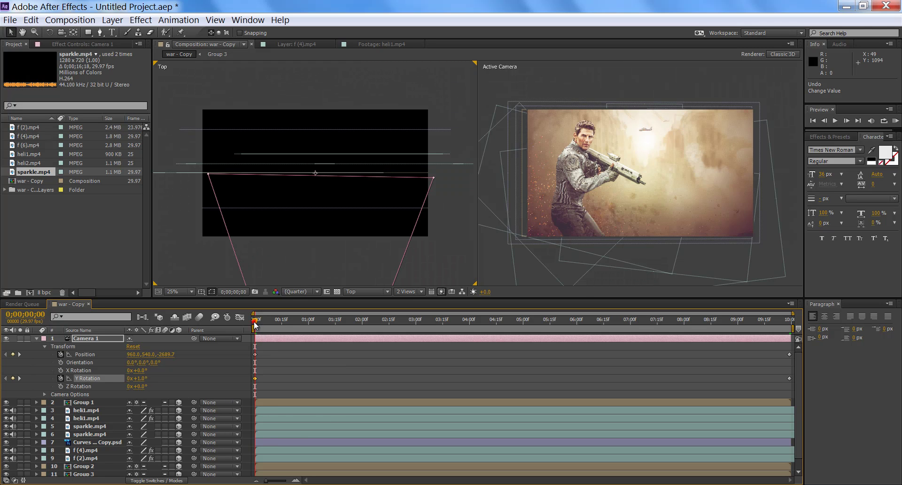
# Scrub the start of the camera move and run a RAM preview of the composition from the first frame.
pyautogui.moveTo(255, 324); pyautogui.dragTo(292, 301)
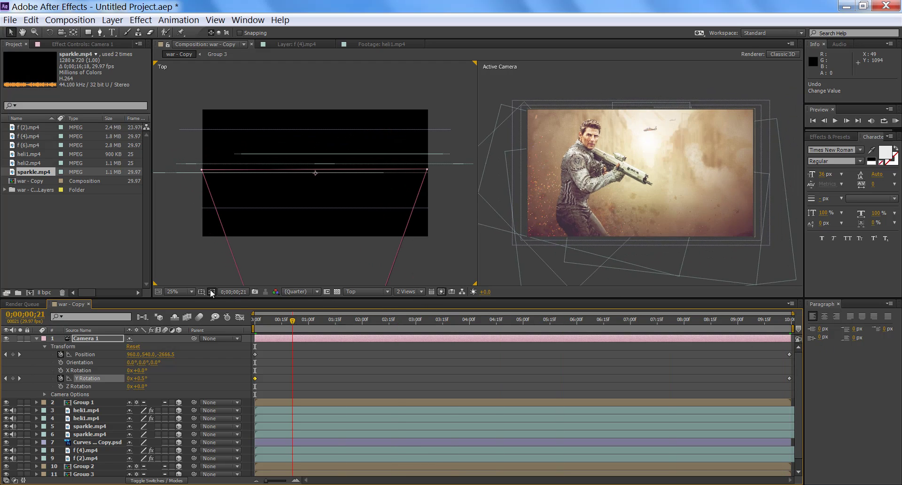
pyautogui.press('Home')
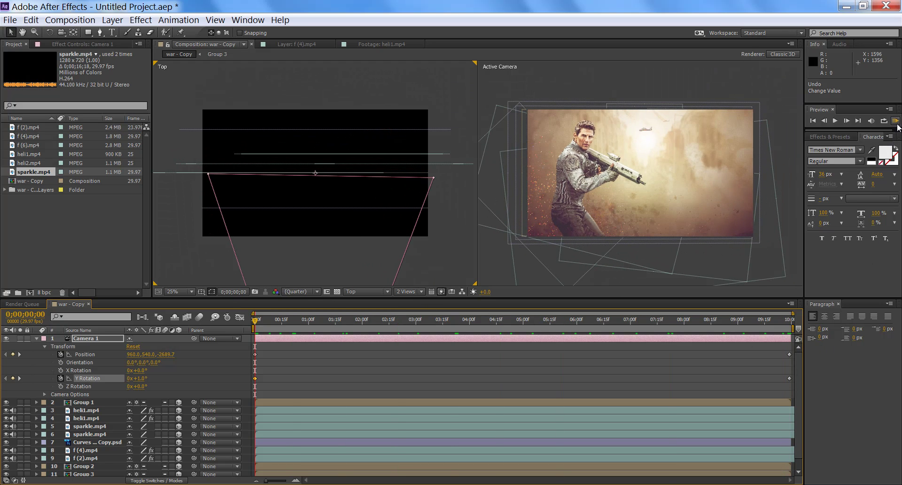
pyautogui.click(896, 121)
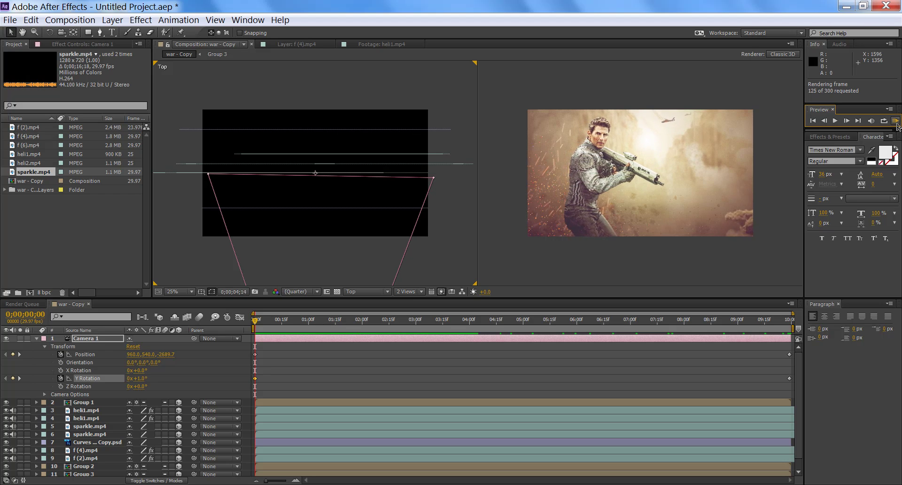
pyautogui.click(539, 238)
pyautogui.click(836, 120)
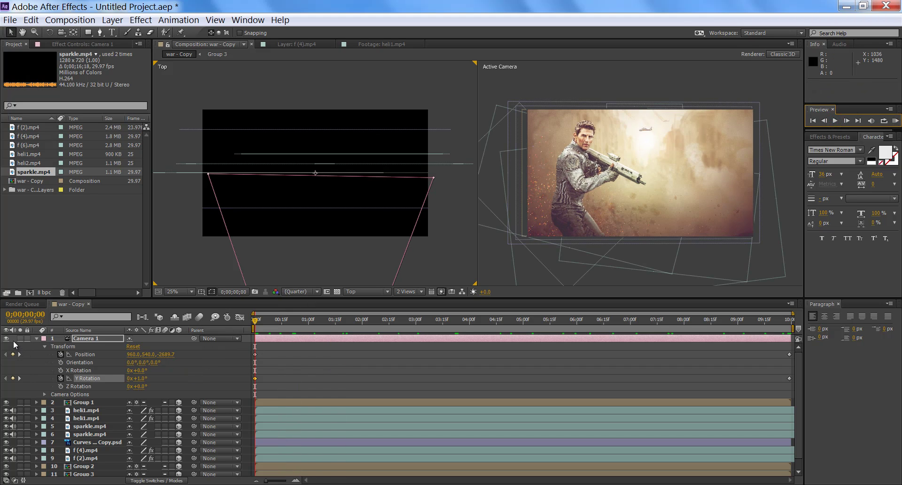
# Collapse the Camera 1 properties and expand the transform properties of the Curves 1/war - Copy.psd layer.
pyautogui.click(36, 339)
pyautogui.click(105, 387)
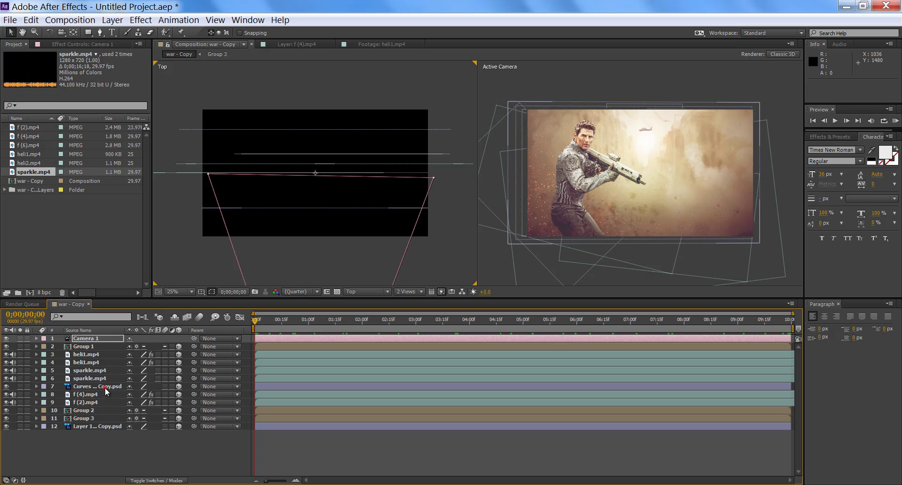
pyautogui.click(7, 394)
pyautogui.click(7, 394)
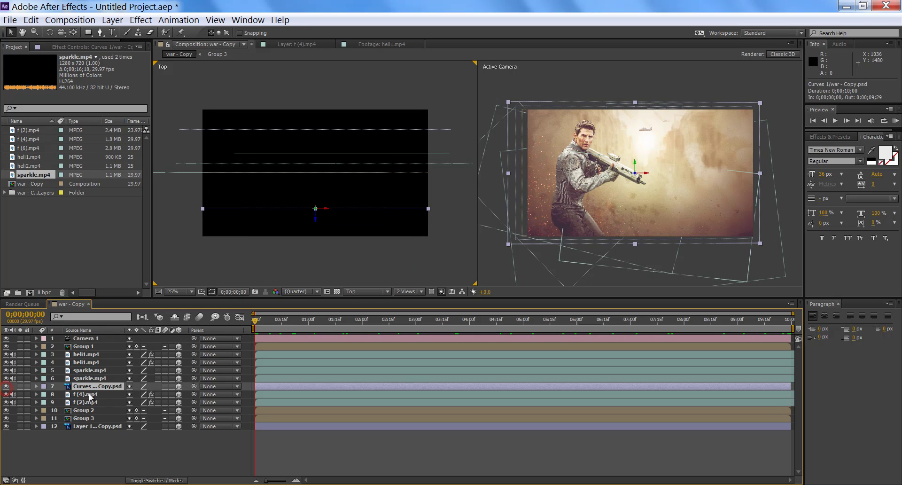
pyautogui.click(33, 386)
pyautogui.click(35, 387)
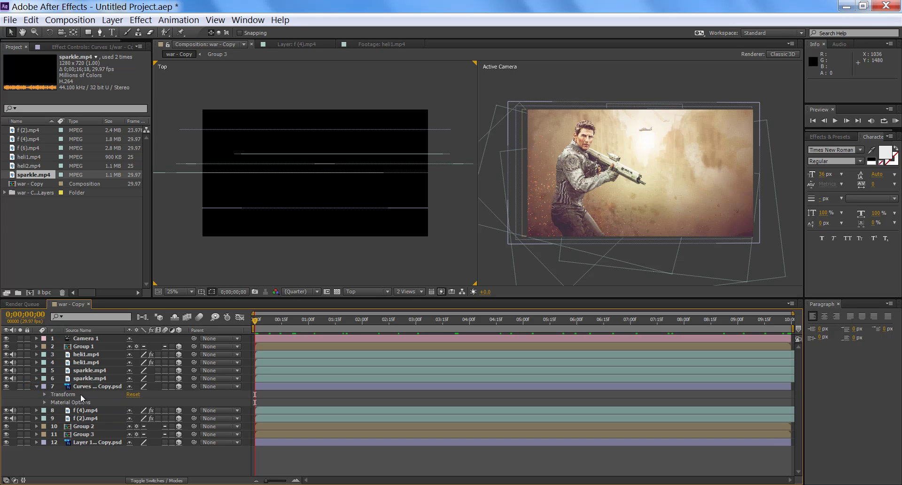
pyautogui.click(75, 395)
pyautogui.click(45, 394)
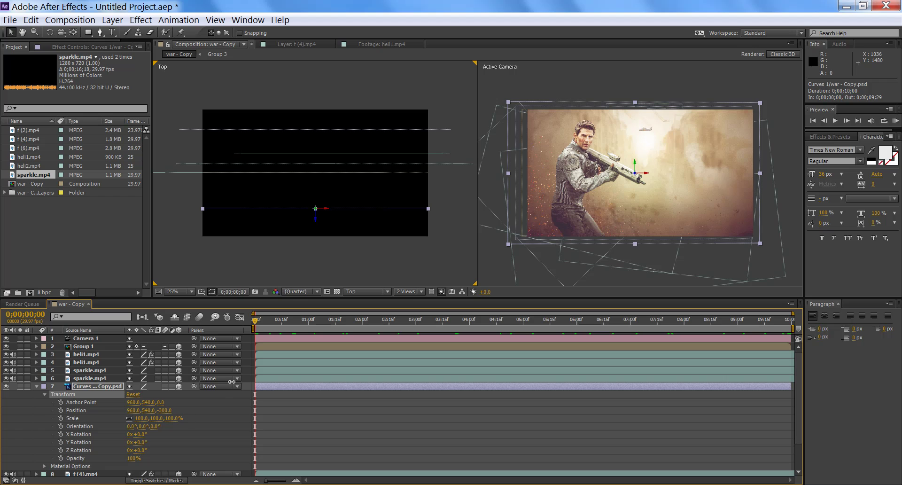
# At 0;00;09;29, set the Curves 1/war - Copy.psd layer's position to about 1027, 544, -257 and start keyframing it.
pyautogui.moveTo(258, 319); pyautogui.dragTo(812, 330)
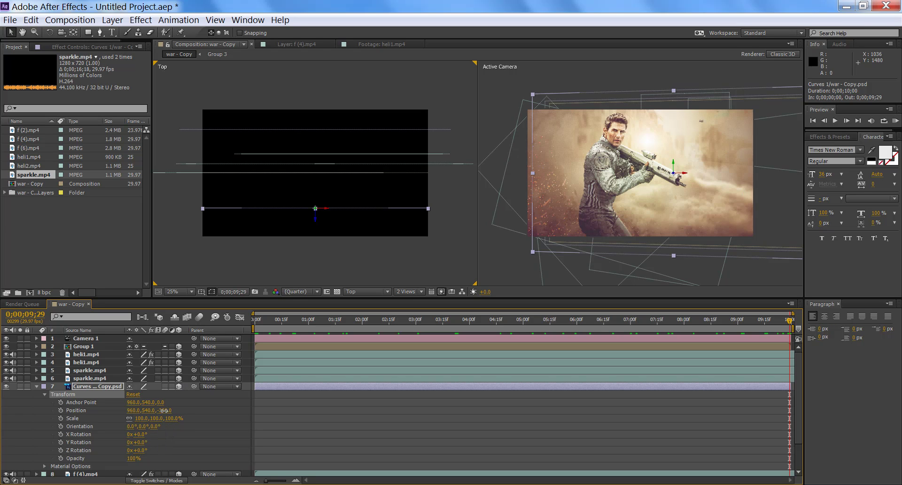
pyautogui.moveTo(163, 410); pyautogui.dragTo(48, 412)
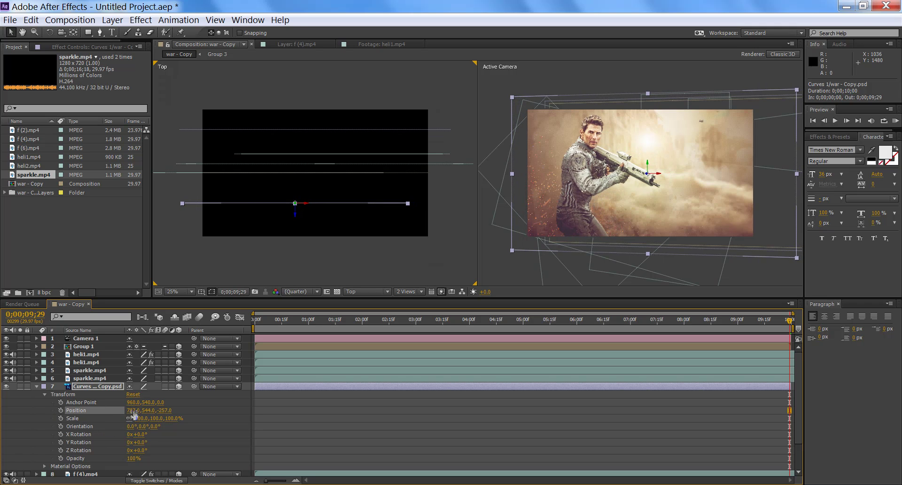
pyautogui.moveTo(135, 414); pyautogui.dragTo(373, 418)
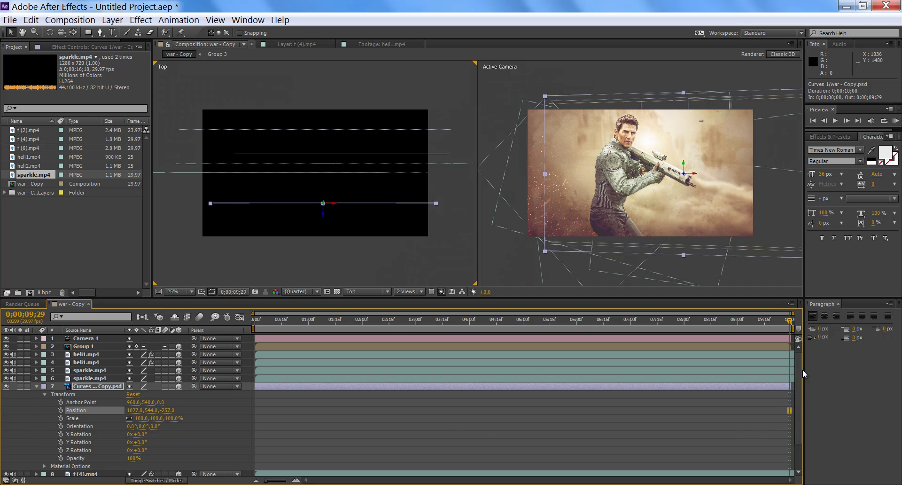
pyautogui.click(60, 410)
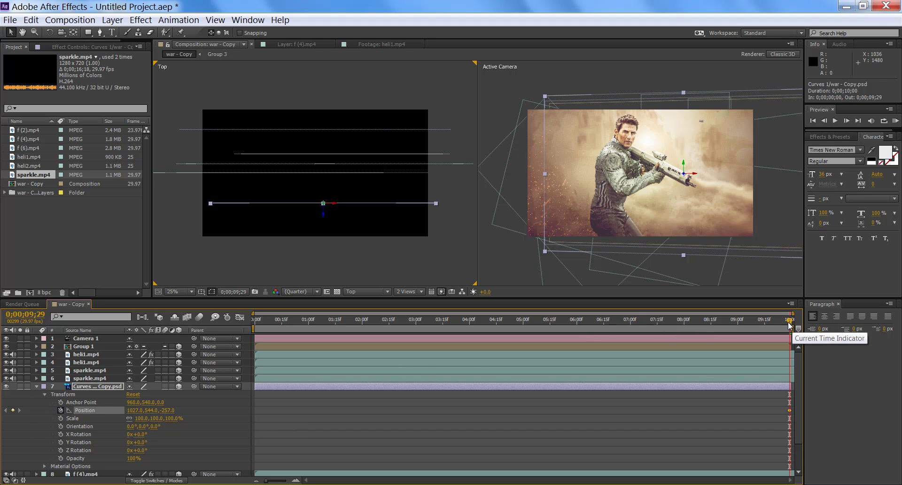
# At the first frame, set the Curves 1/war - Copy.psd layer's X position to about 889 and scrub through the resulting animation.
pyautogui.moveTo(791, 327); pyautogui.dragTo(172, 335)
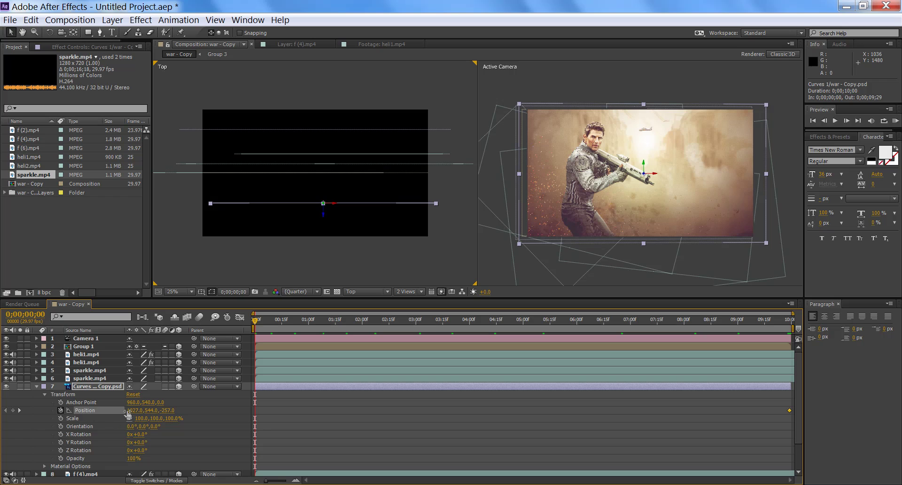
pyautogui.moveTo(131, 411); pyautogui.dragTo(61, 410)
pyautogui.moveTo(257, 322); pyautogui.dragTo(651, 377)
pyautogui.press('KP_0')
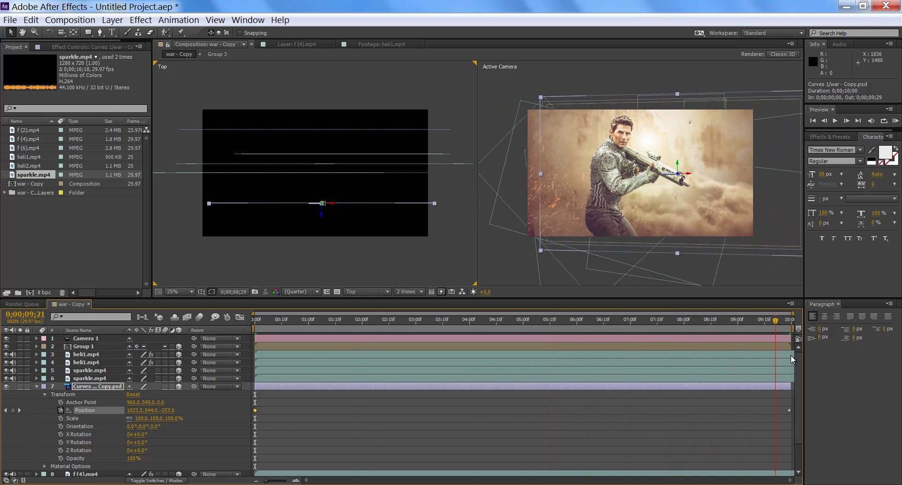
pyautogui.click(705, 355)
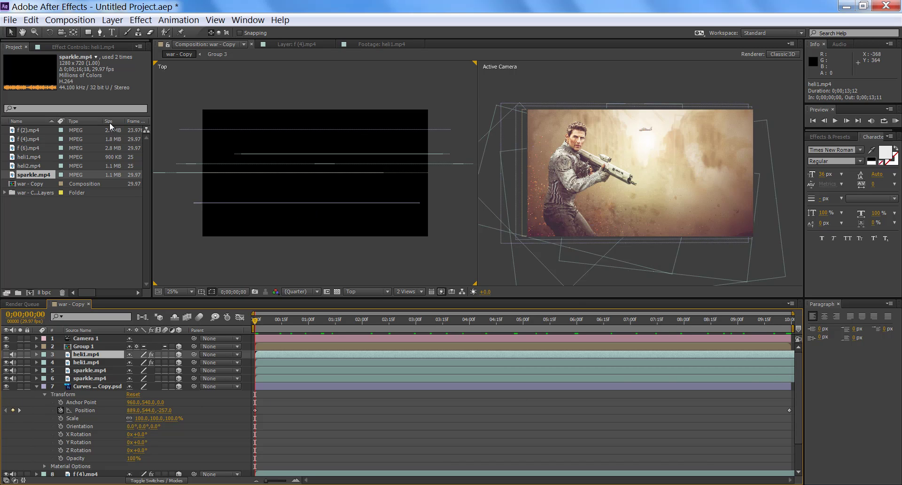
# Add the war - Copy composition to the Render Queue and start rendering it.
pyautogui.click(64, 22)
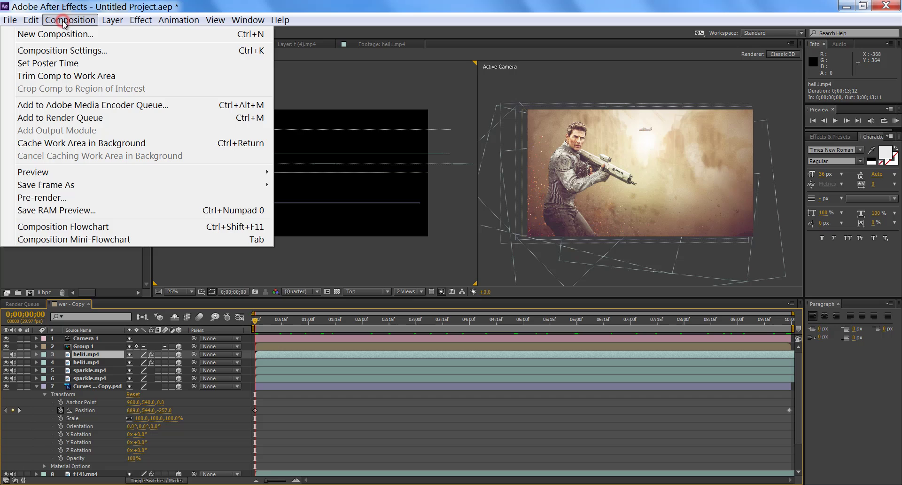
pyautogui.click(62, 120)
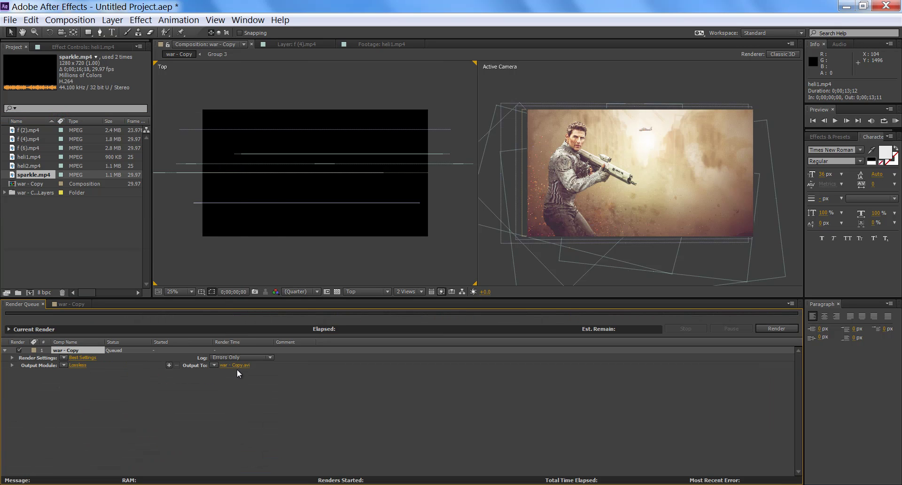
pyautogui.click(784, 329)
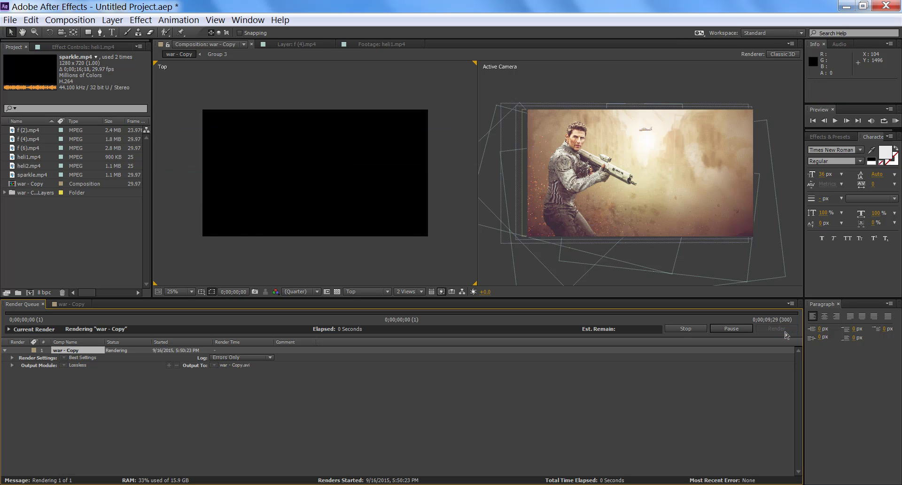